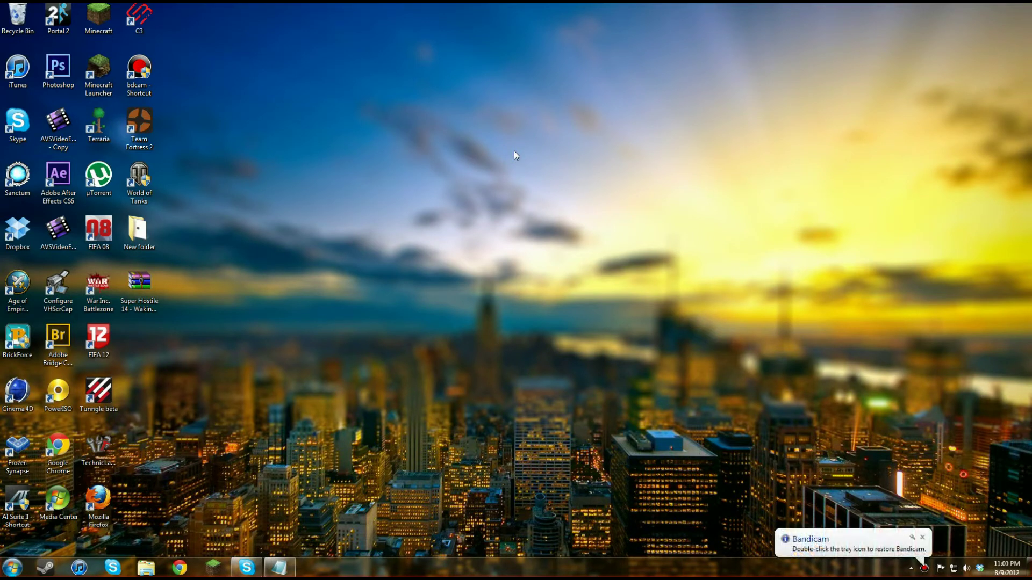
# Close the Bandicam balloon notification above the system tray
pyautogui.click(922, 537)
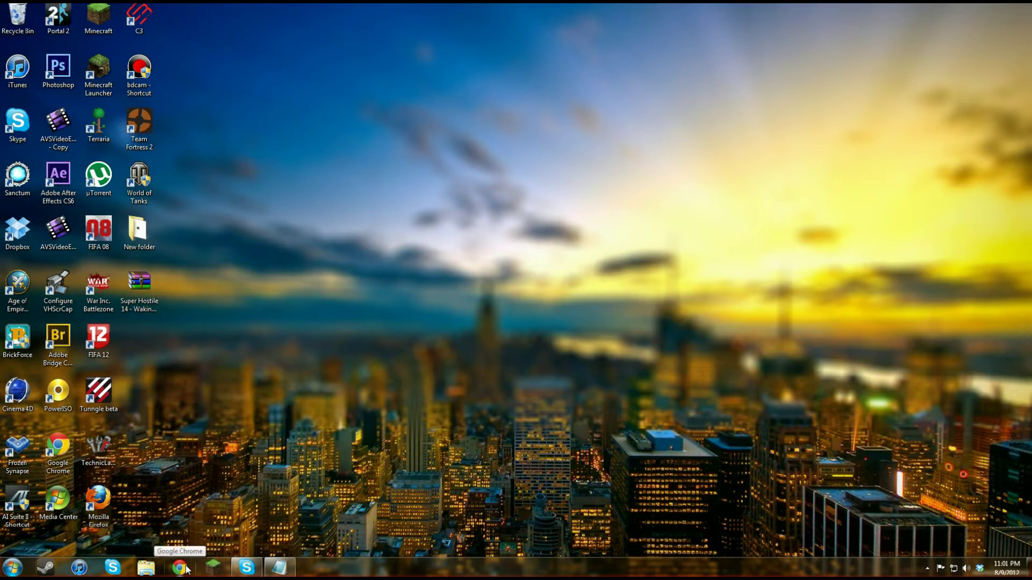
# Open Chrome maximised and search Google for 'winrar'
pyautogui.click(180, 568)
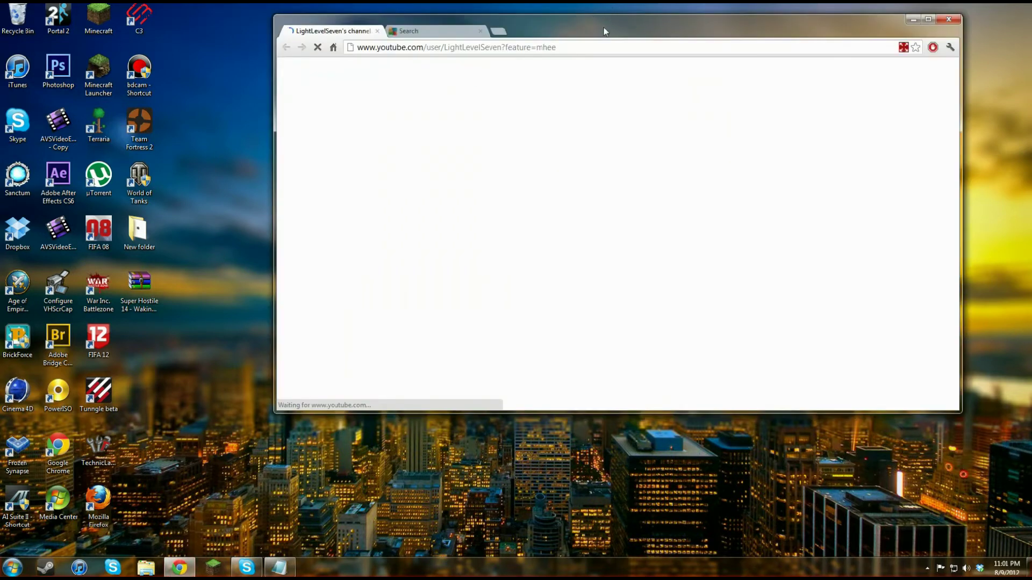
pyautogui.moveTo(561, 31); pyautogui.dragTo(532, 1)
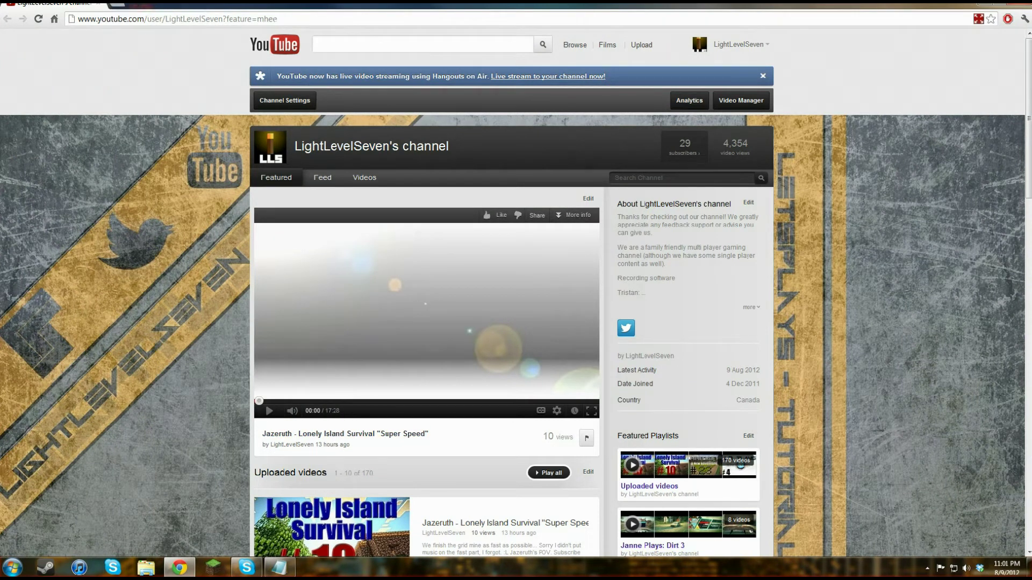
pyautogui.moveTo(137, 19); pyautogui.dragTo(31, 31)
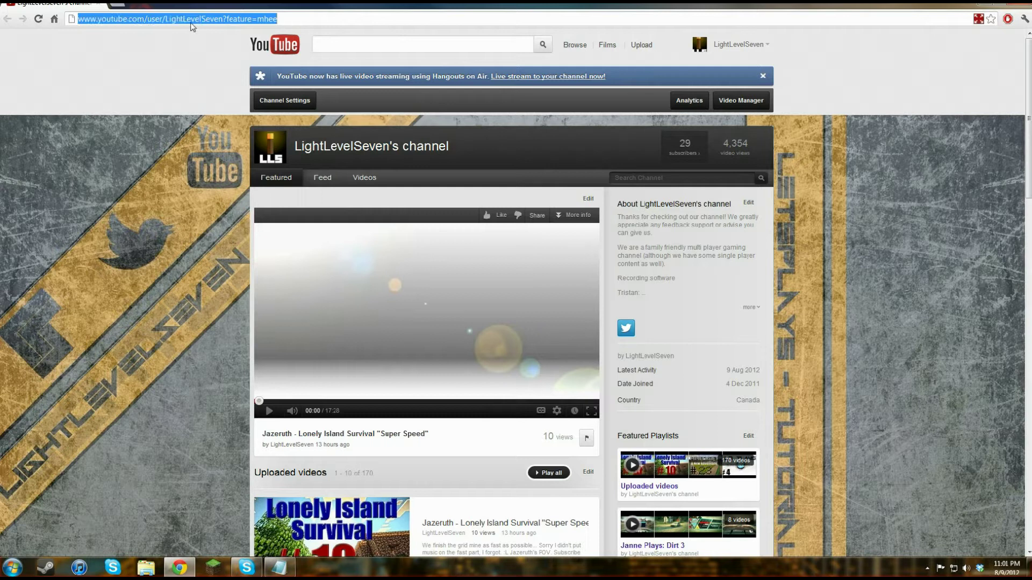
pyautogui.write('winrar')
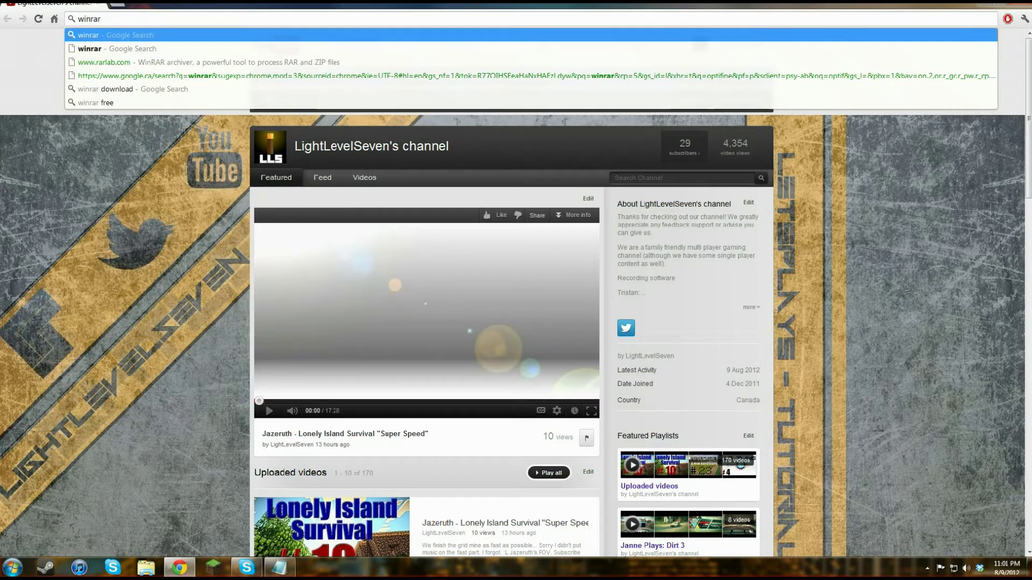
pyautogui.press('Return')
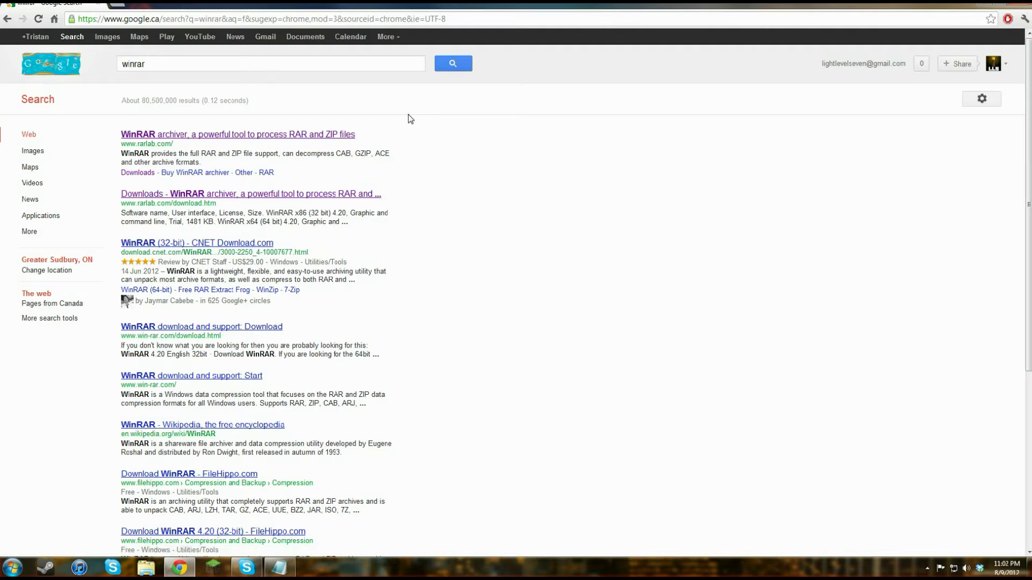
# Highlight the rarlab.com download result's address in the search results
pyautogui.hotkey('ctrl', 'a')
pyautogui.click(469, 112)
pyautogui.moveTo(121, 203); pyautogui.dragTo(218, 198)
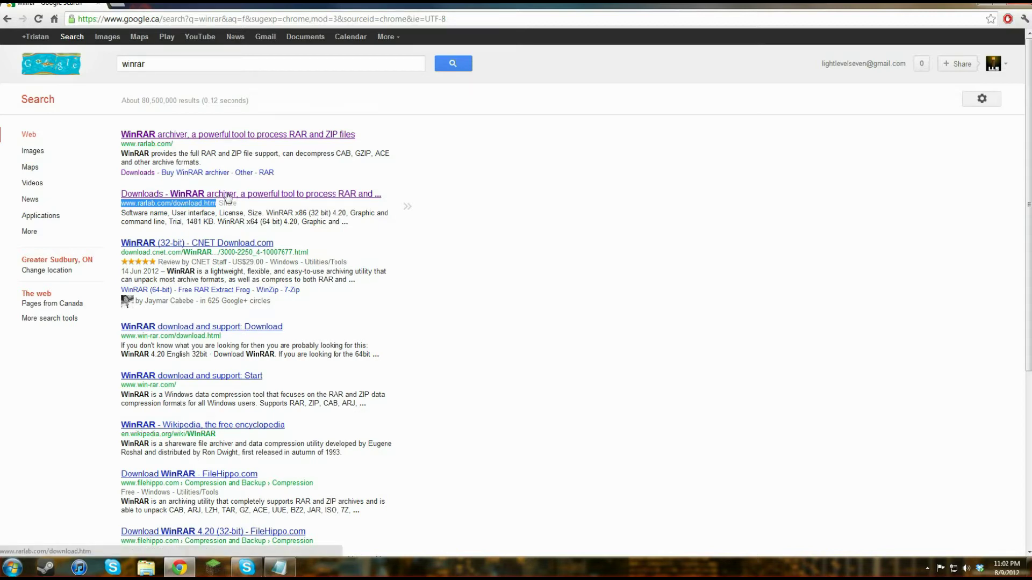
# Open the rarlab WinRAR downloads page and scroll through the WinRAR 4.20 language versions
pyautogui.click(227, 196)
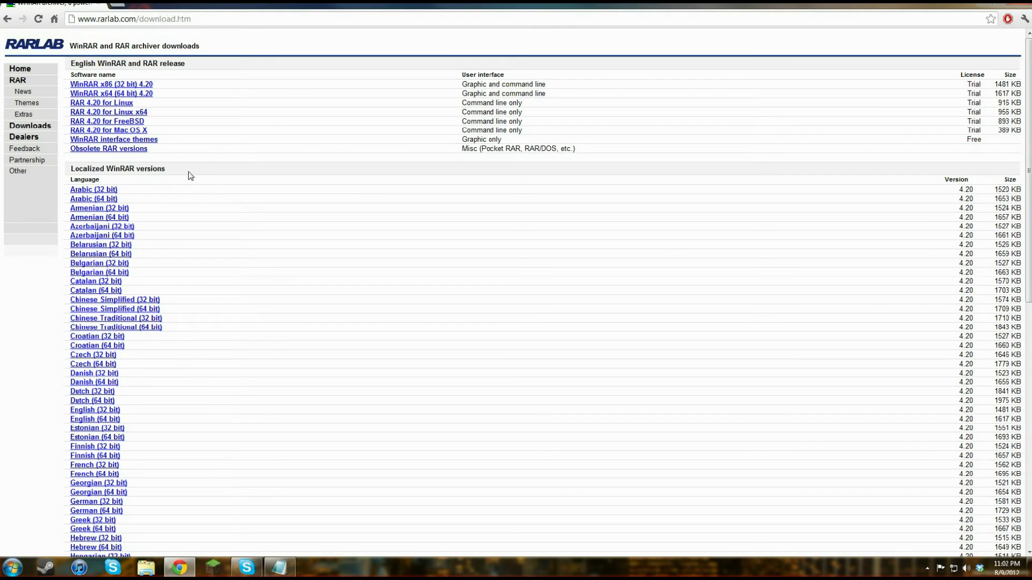
pyautogui.scroll(-1, 182, 182)
pyautogui.scroll(-2, 155, 231)
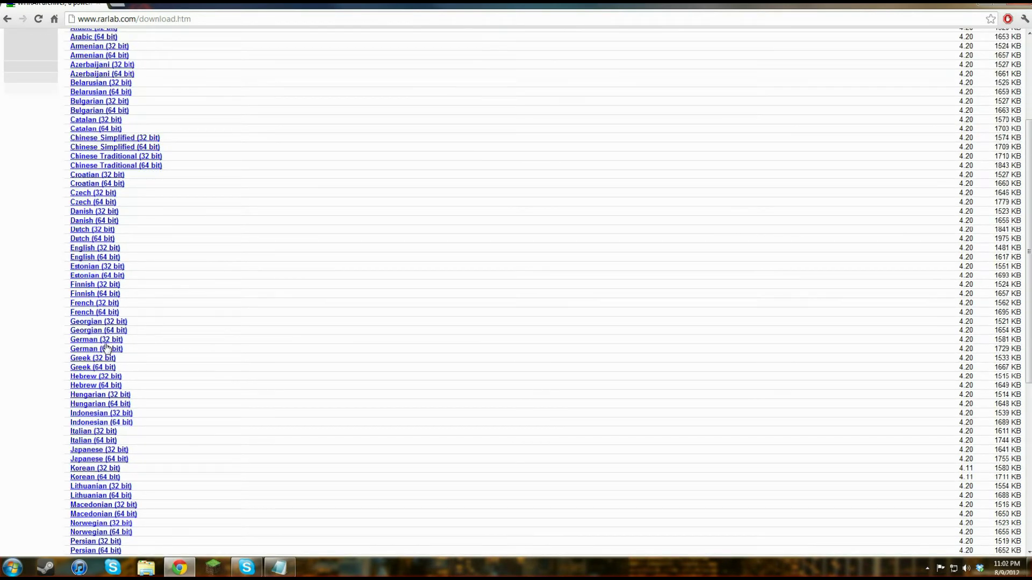
pyautogui.scroll(1, 105, 296)
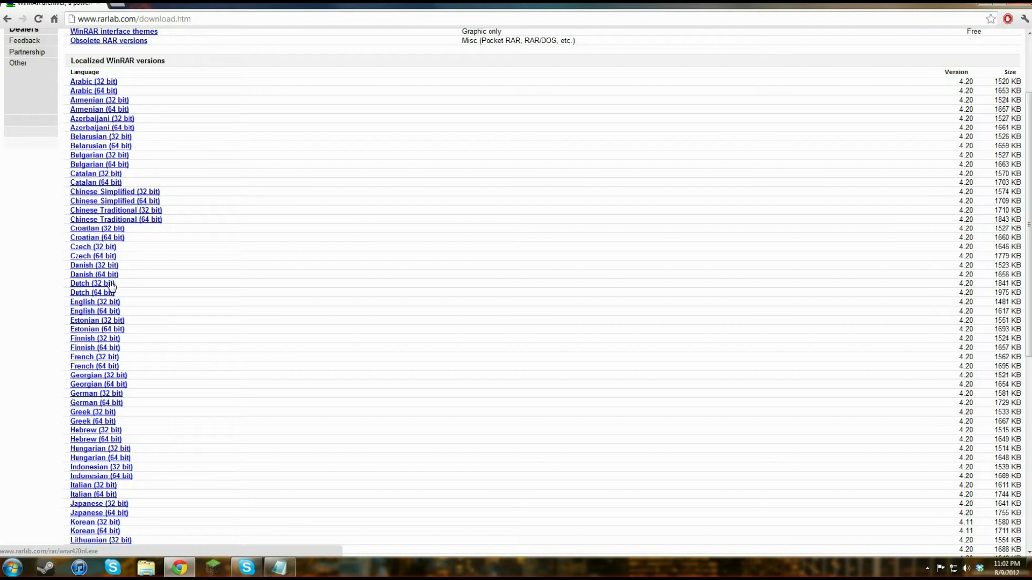
pyautogui.scroll(-1, 112, 286)
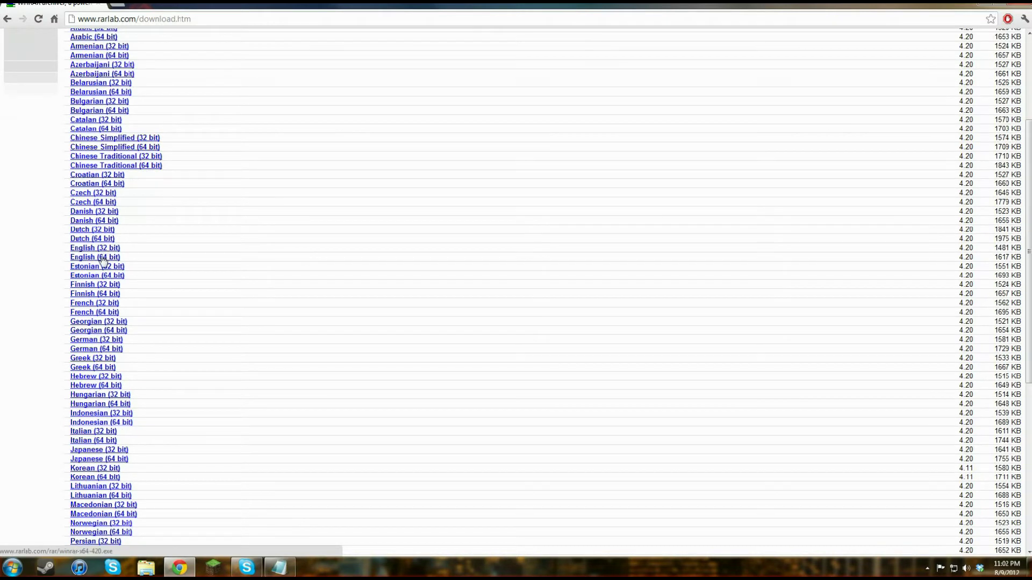
pyautogui.scroll(-1, 111, 249)
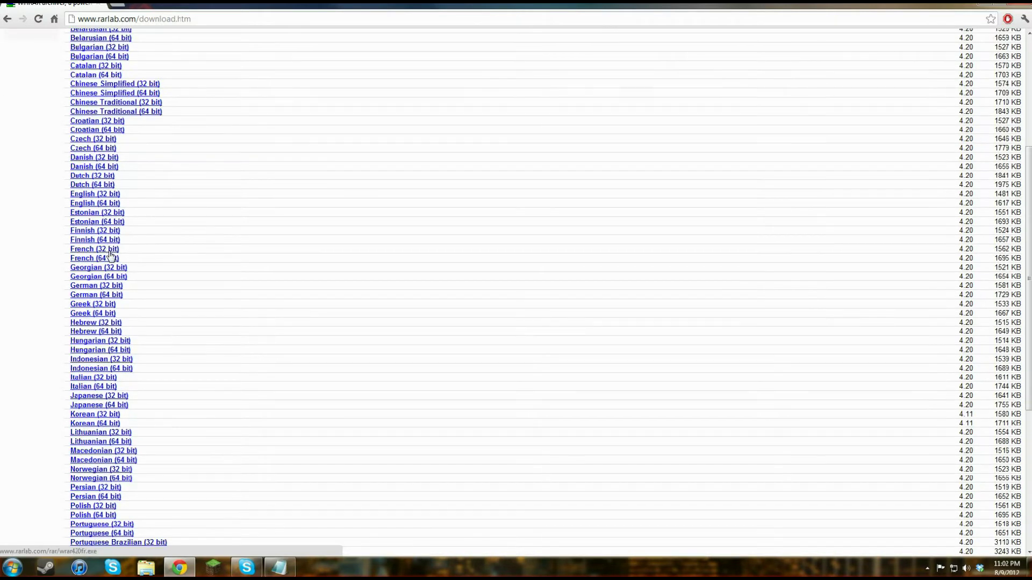
pyautogui.scroll(-1, 110, 266)
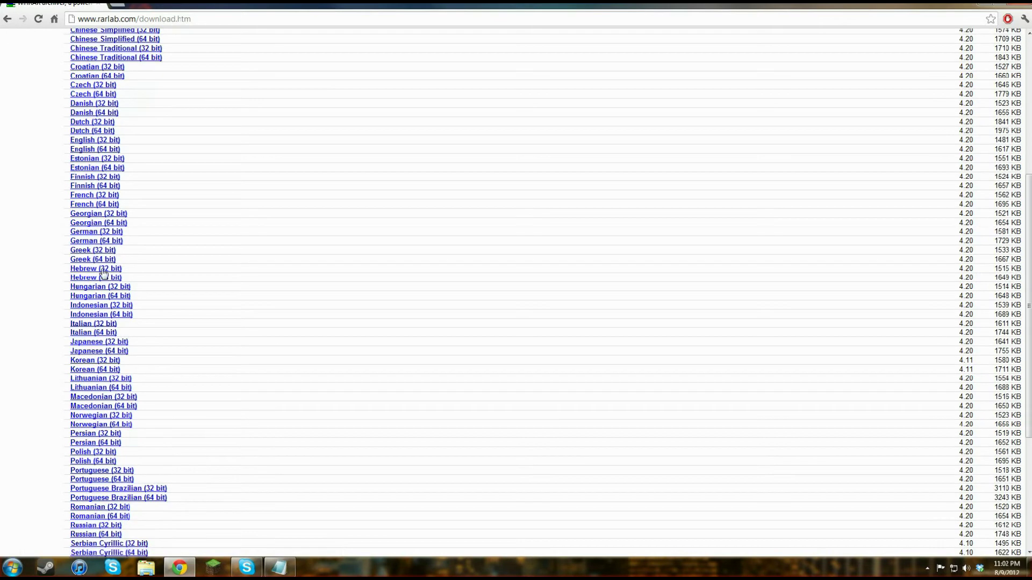
pyautogui.scroll(-1, 99, 282)
pyautogui.scroll(5, 104, 327)
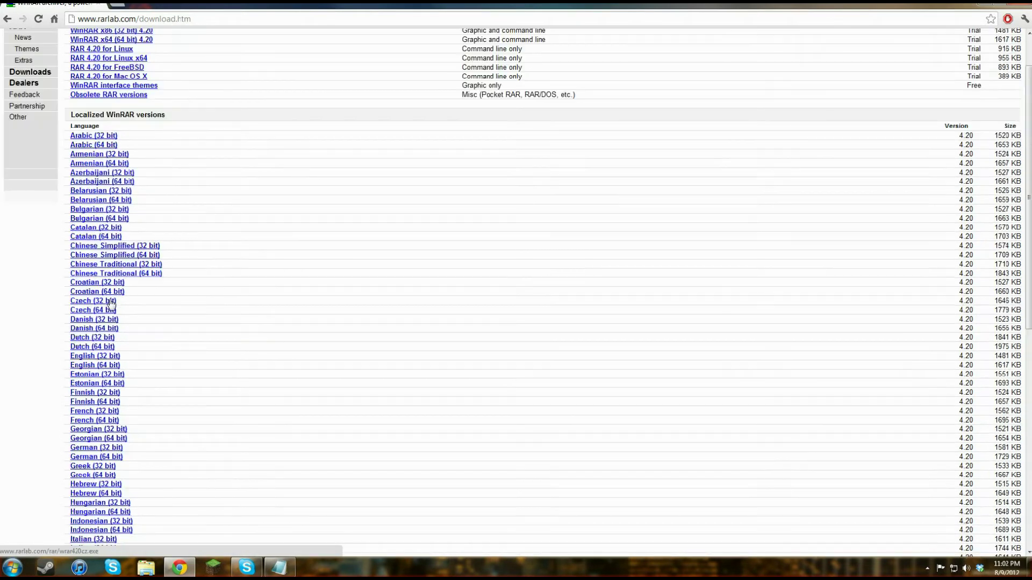
pyautogui.click(109, 366)
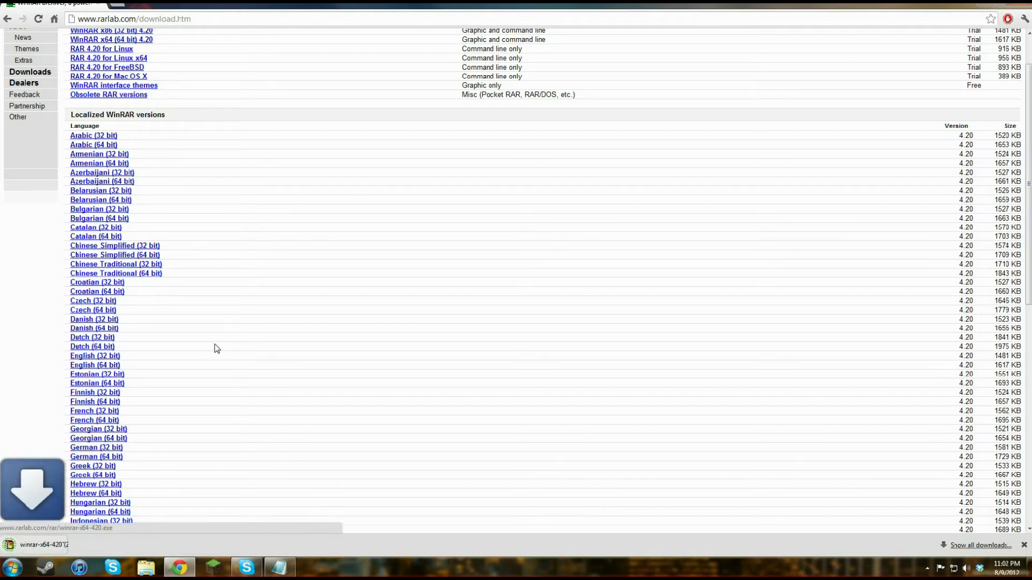
pyautogui.click(46, 545)
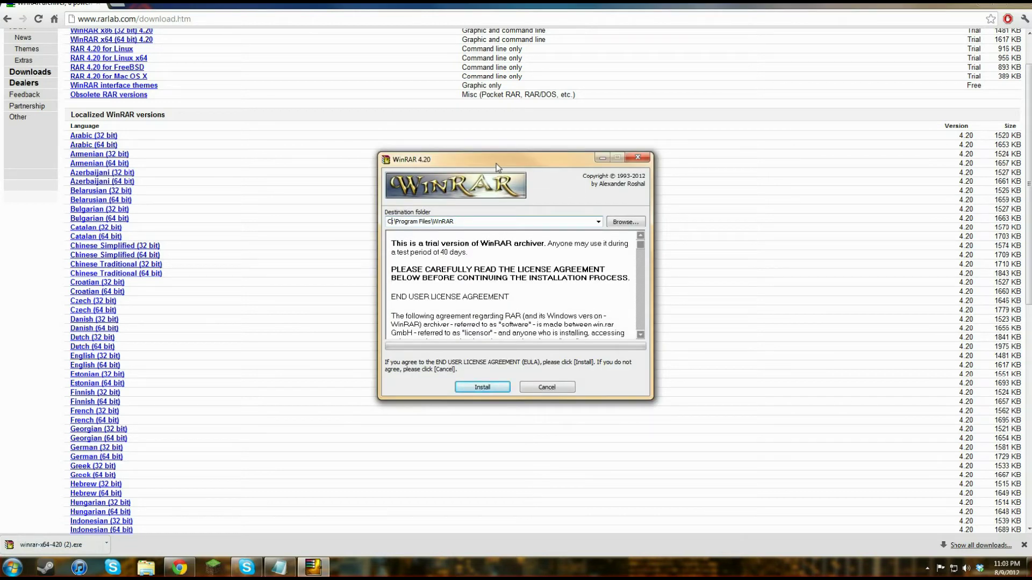
pyautogui.moveTo(496, 164); pyautogui.dragTo(416, 133)
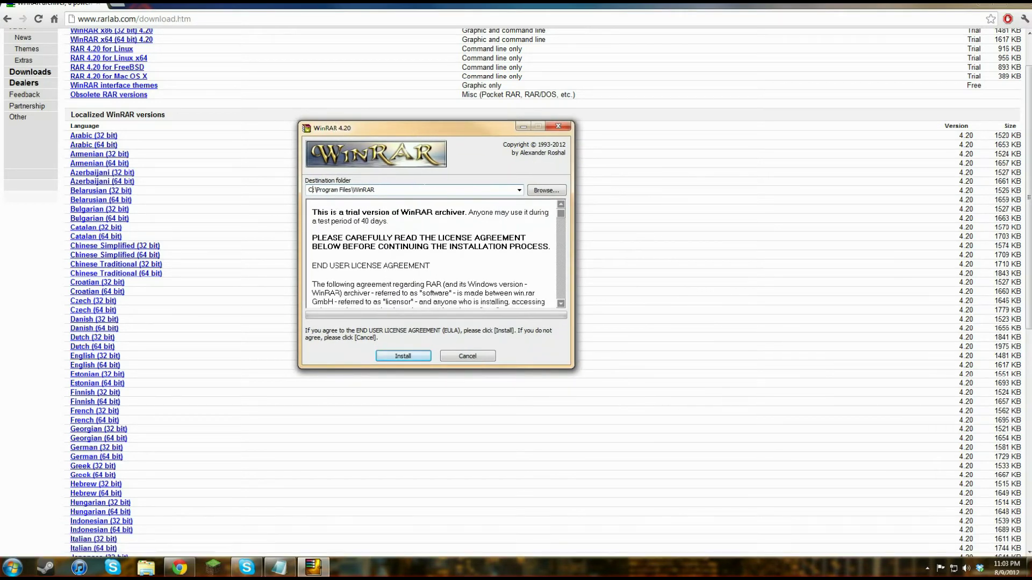
pyautogui.press('BackSpace')
pyautogui.write('E')
pyautogui.moveTo(397, 134); pyautogui.dragTo(427, 147)
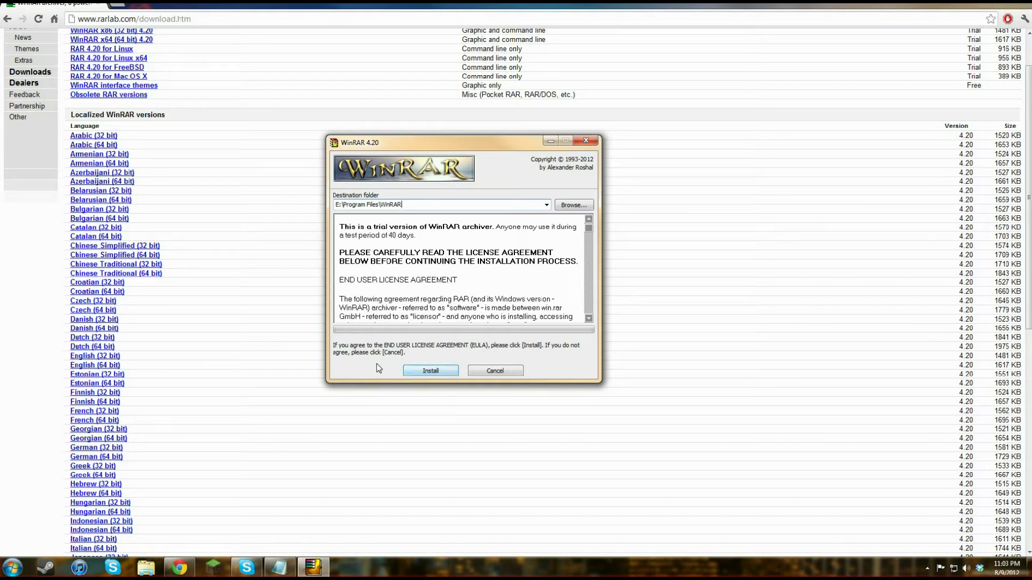
pyautogui.moveTo(418, 146); pyautogui.dragTo(388, 117)
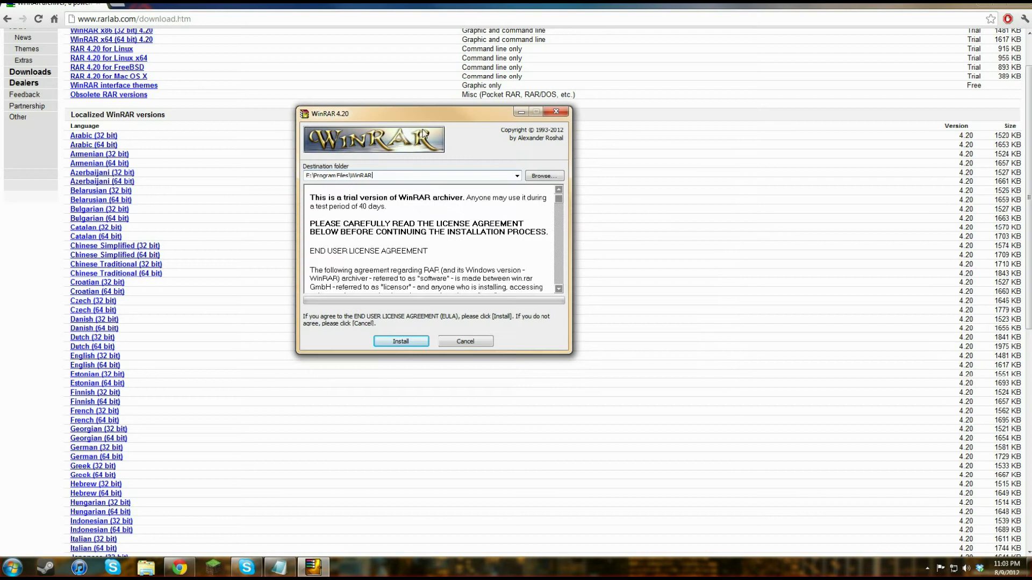
pyautogui.moveTo(450, 115); pyautogui.dragTo(464, 129)
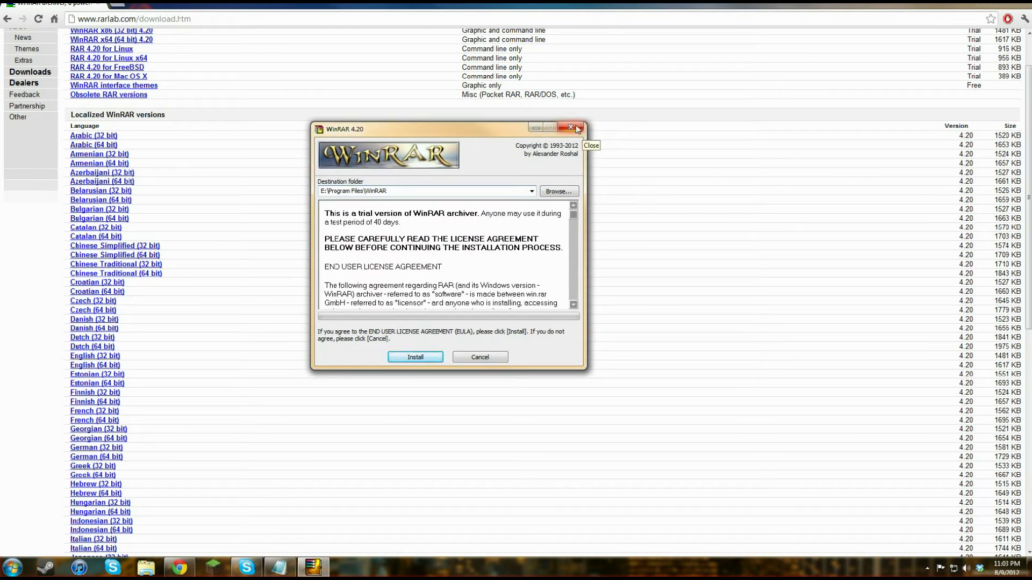
pyautogui.click(575, 128)
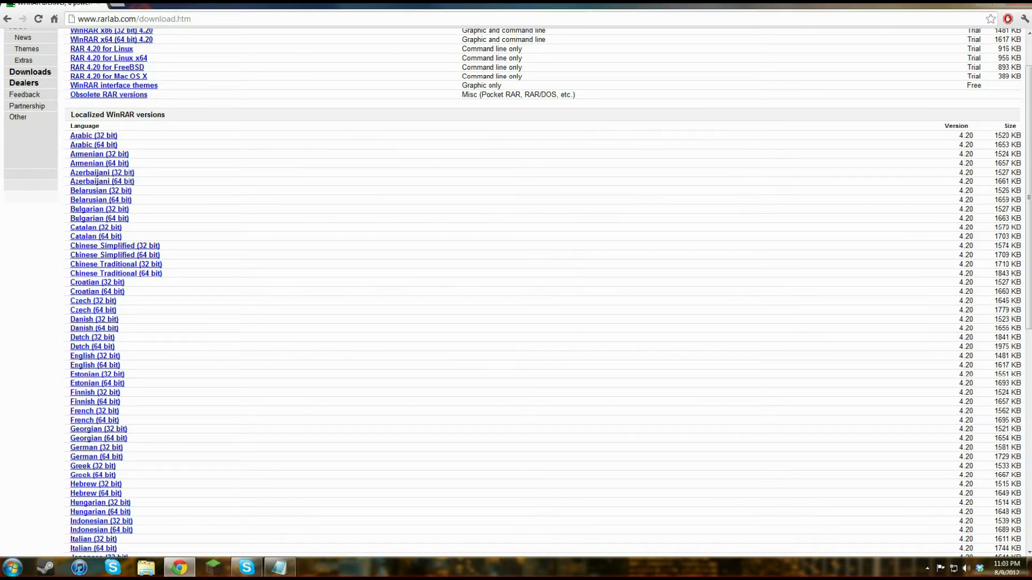
# Search for 'optifine' from the address bar
pyautogui.click(67, 22)
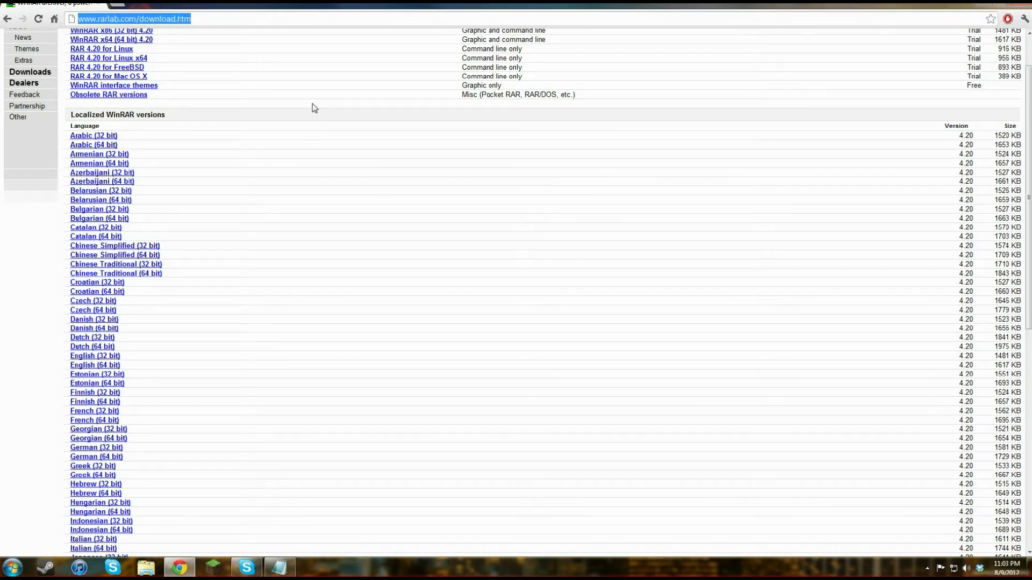
pyautogui.write('optifine')
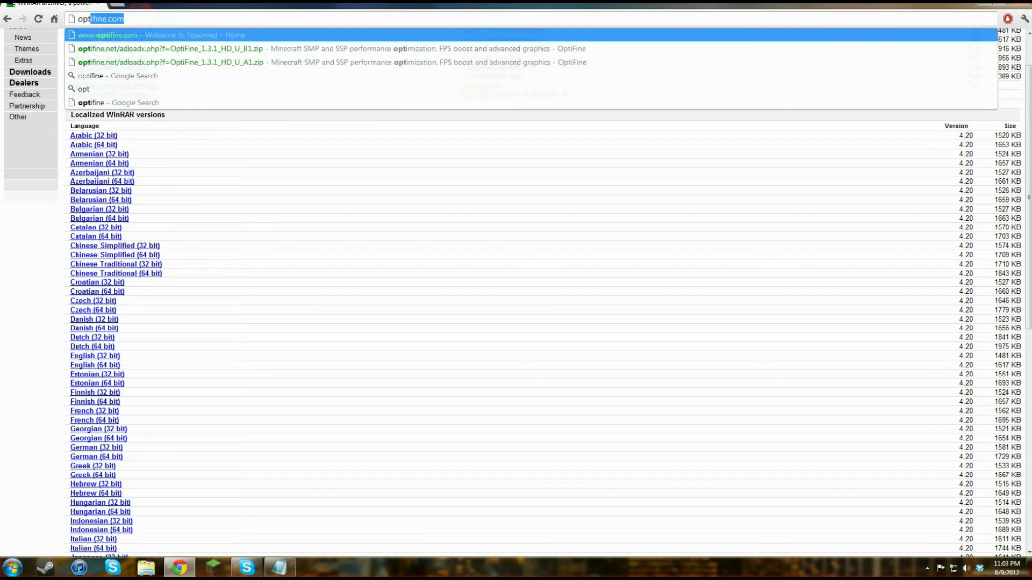
pyautogui.press('Delete')
pyautogui.press('Return')
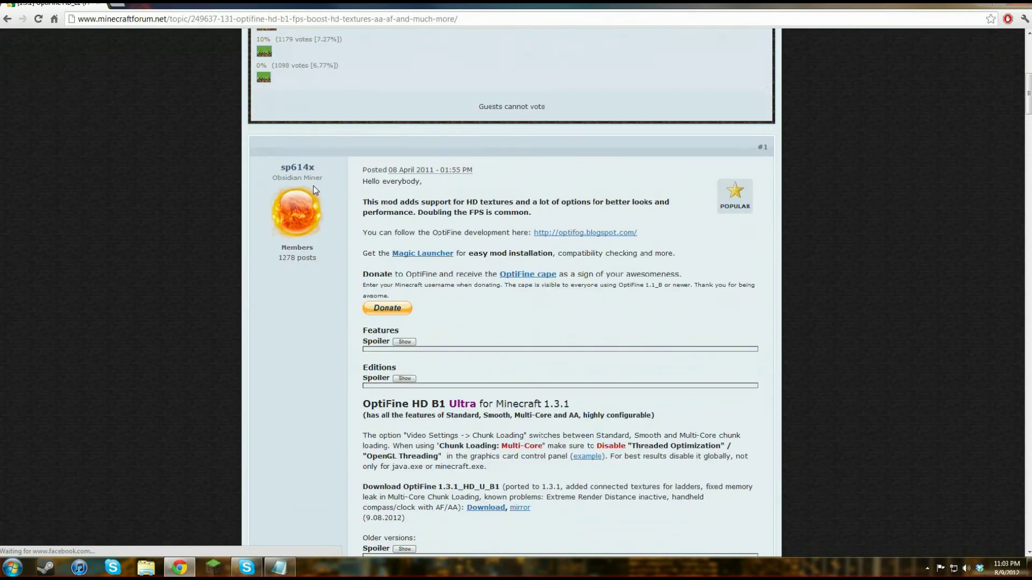
# Scroll the OptiFine forum topic to the 'Ultra for Minecraft 1.3.1' download heading and highlight it
pyautogui.scroll(-2, 322, 191)
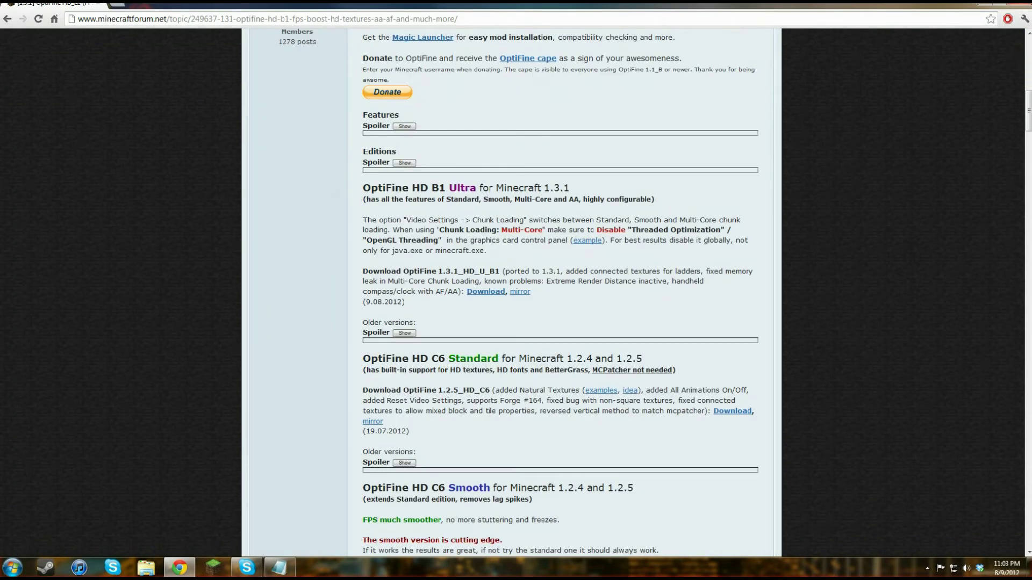
pyautogui.moveTo(446, 188); pyautogui.dragTo(595, 192)
pyautogui.click(596, 192)
pyautogui.scroll(-10, 336, 212)
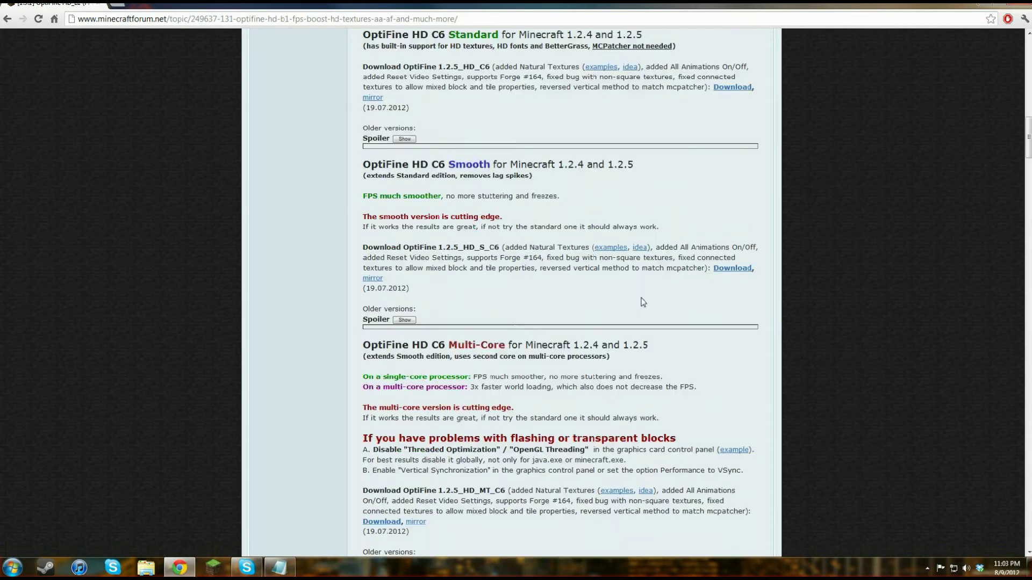
pyautogui.scroll(8, 642, 304)
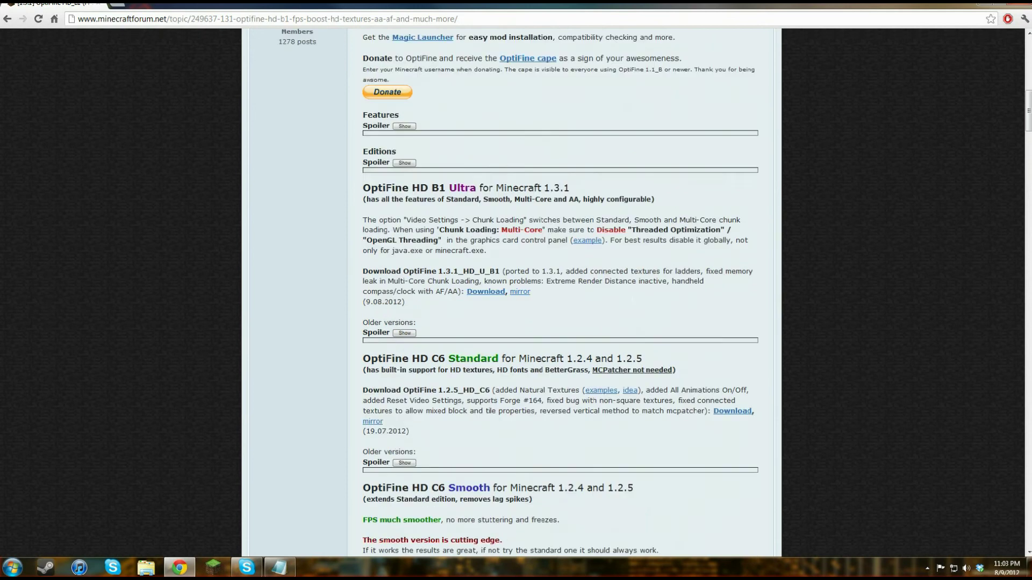
pyautogui.scroll(2, 591, 297)
pyautogui.moveTo(570, 296); pyautogui.dragTo(449, 296)
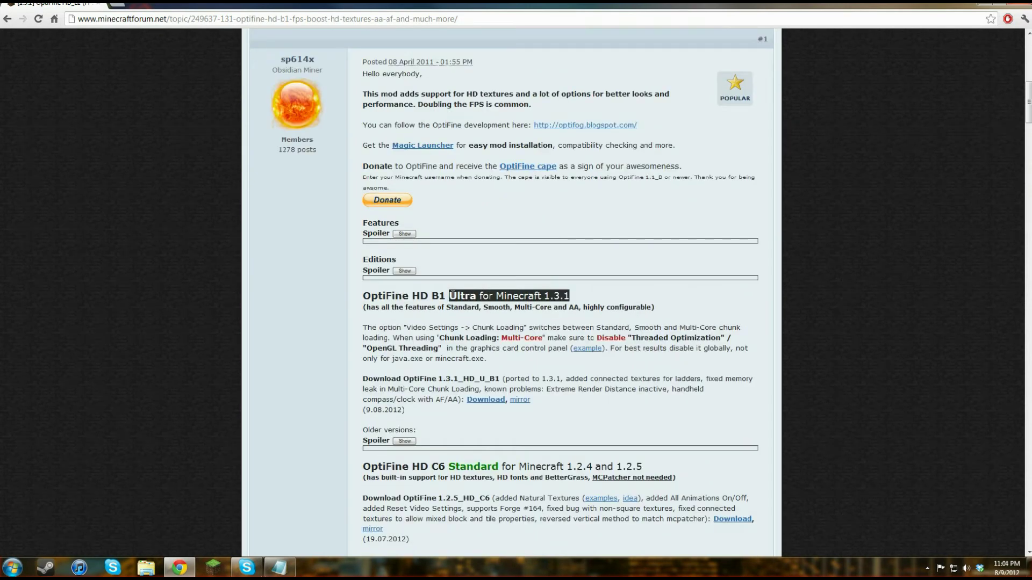
pyautogui.click(574, 296)
pyautogui.moveTo(574, 295); pyautogui.dragTo(447, 295)
pyautogui.click(574, 297)
pyautogui.moveTo(574, 297); pyautogui.dragTo(456, 295)
pyautogui.click(588, 291)
pyautogui.moveTo(585, 292); pyautogui.dragTo(445, 296)
pyautogui.click(583, 293)
pyautogui.moveTo(579, 292); pyautogui.dragTo(446, 295)
pyautogui.click(582, 299)
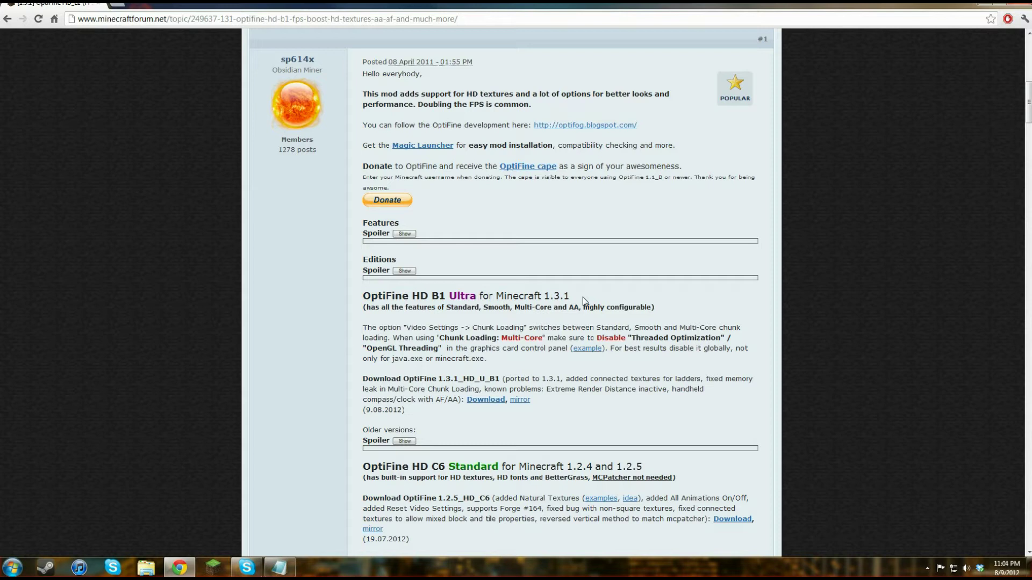
# Jump to page 3 of the OptiFine HD_B1 topic and scroll through its replies
pyautogui.scroll(10, 585, 296)
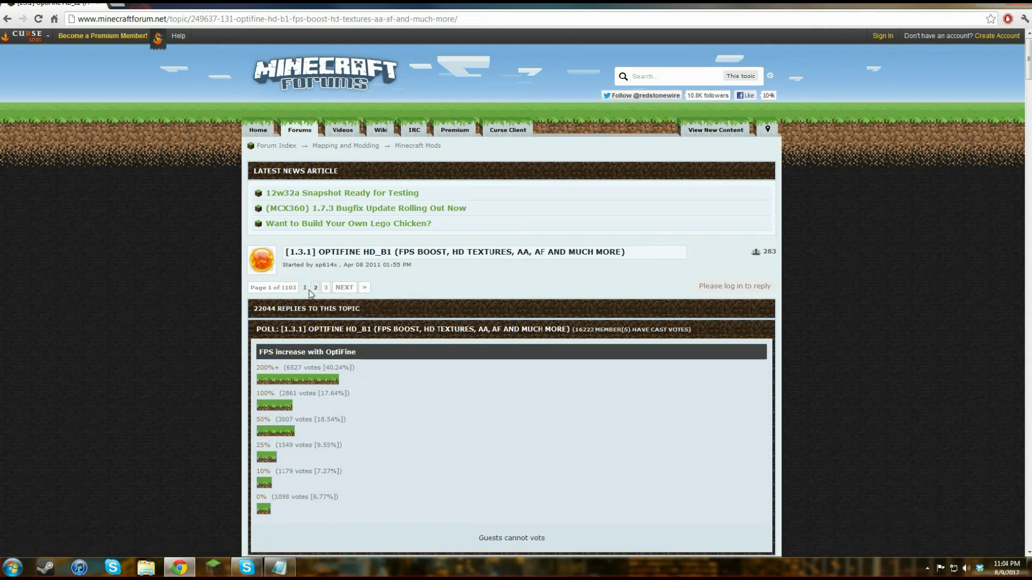
pyautogui.click(317, 292)
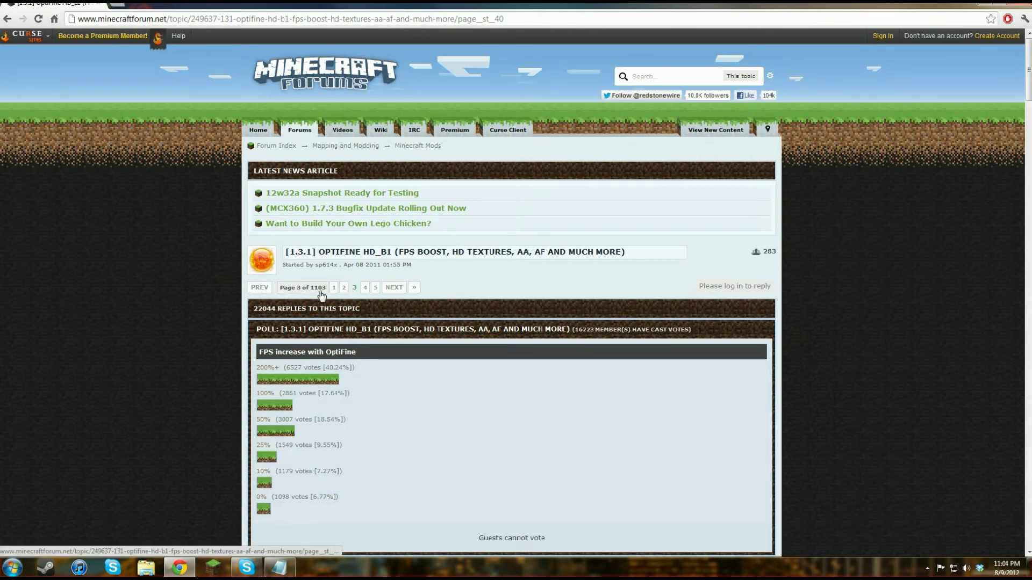
pyautogui.scroll(-13, 325, 294)
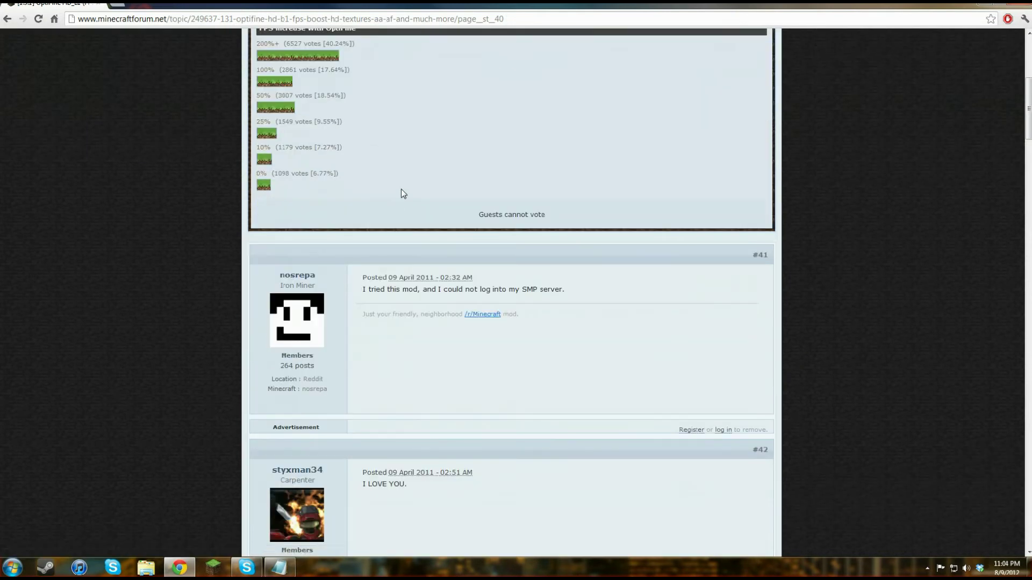
pyautogui.scroll(8, 394, 181)
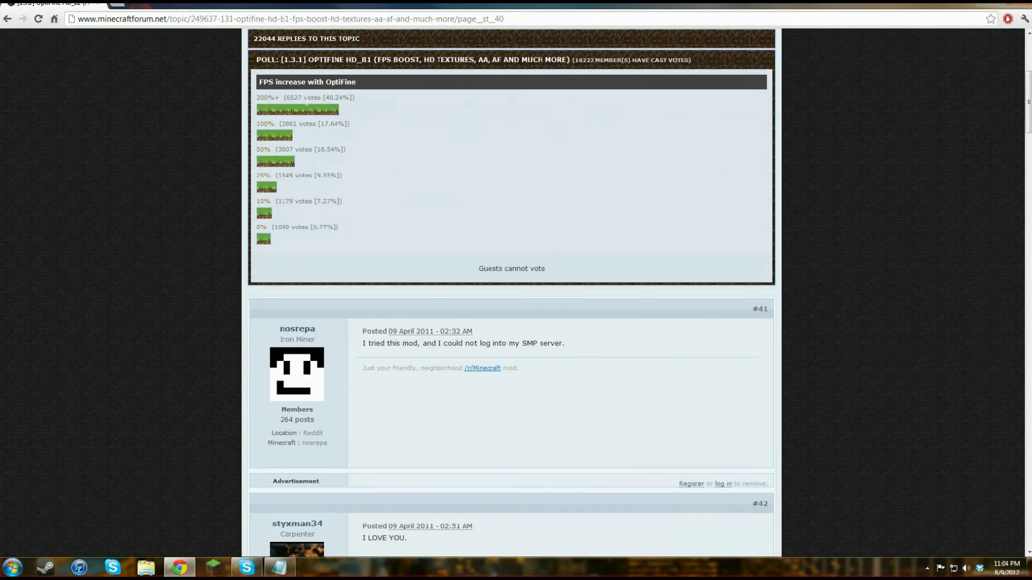
pyautogui.scroll(-10, 327, 196)
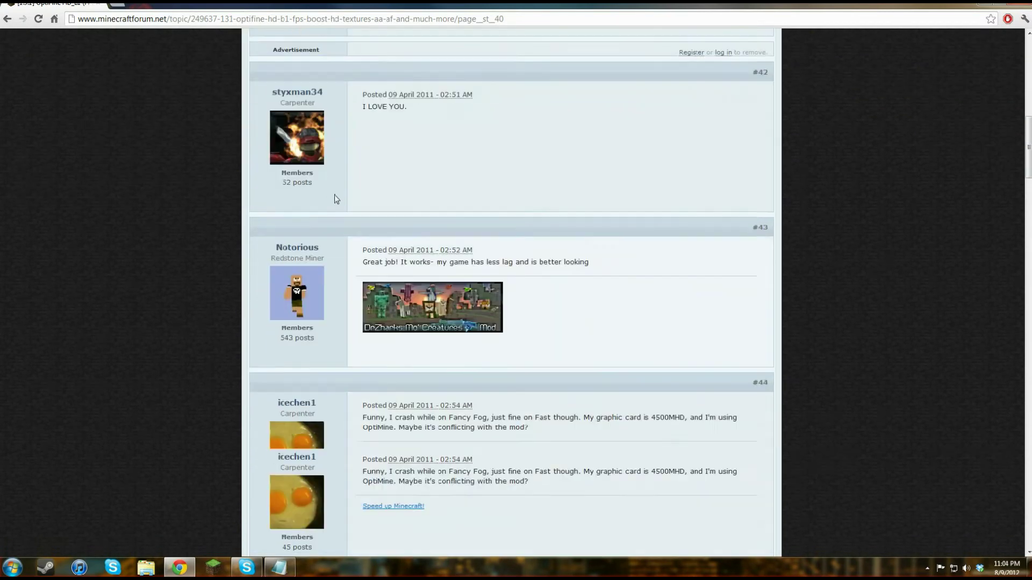
pyautogui.scroll(15, 376, 329)
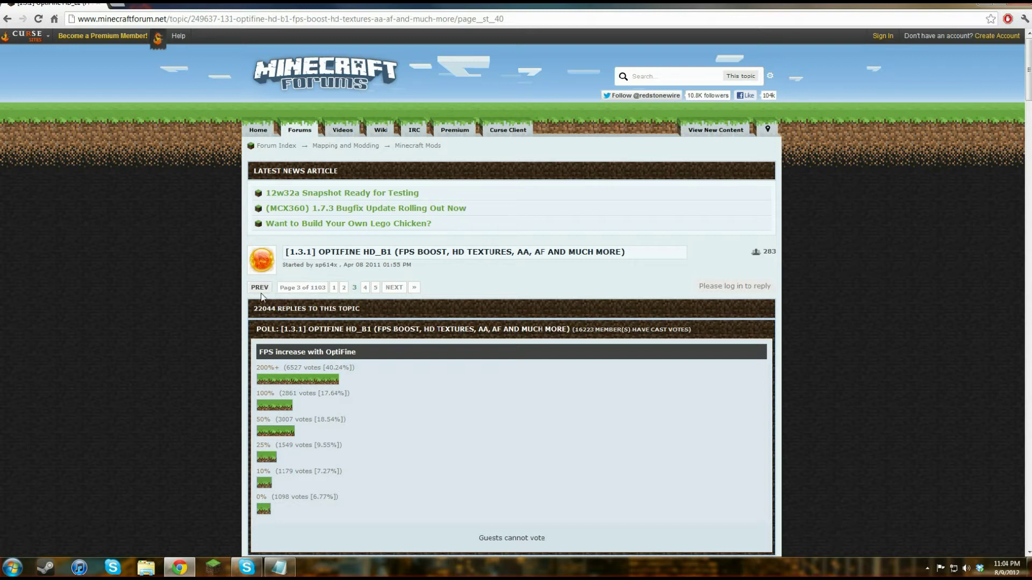
# Return to page 1 and download OptiFine_1.3.1_HD_U_B1.zip, skipping the ad
pyautogui.click(334, 288)
pyautogui.scroll(-12, 442, 161)
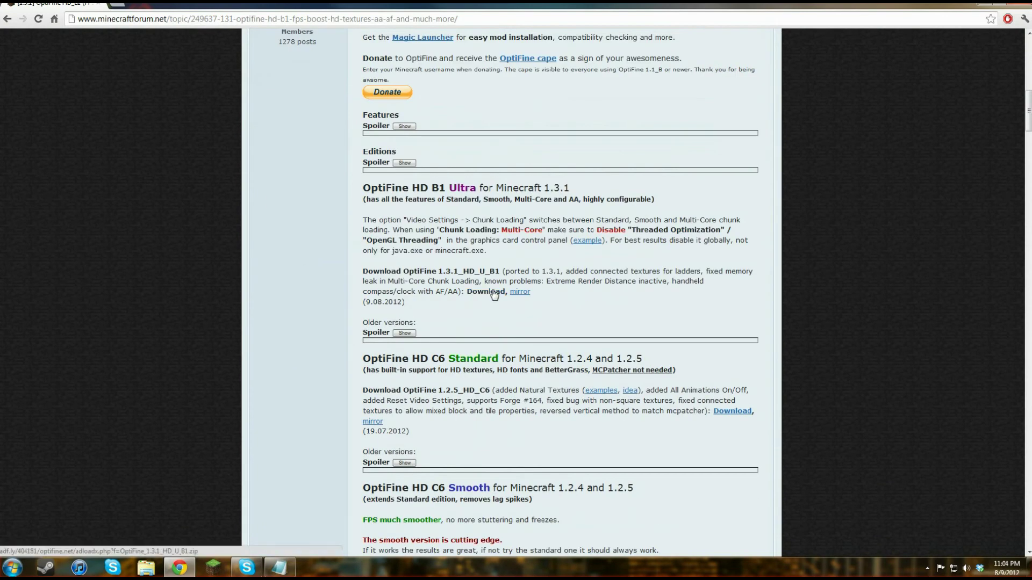
pyautogui.click(483, 293)
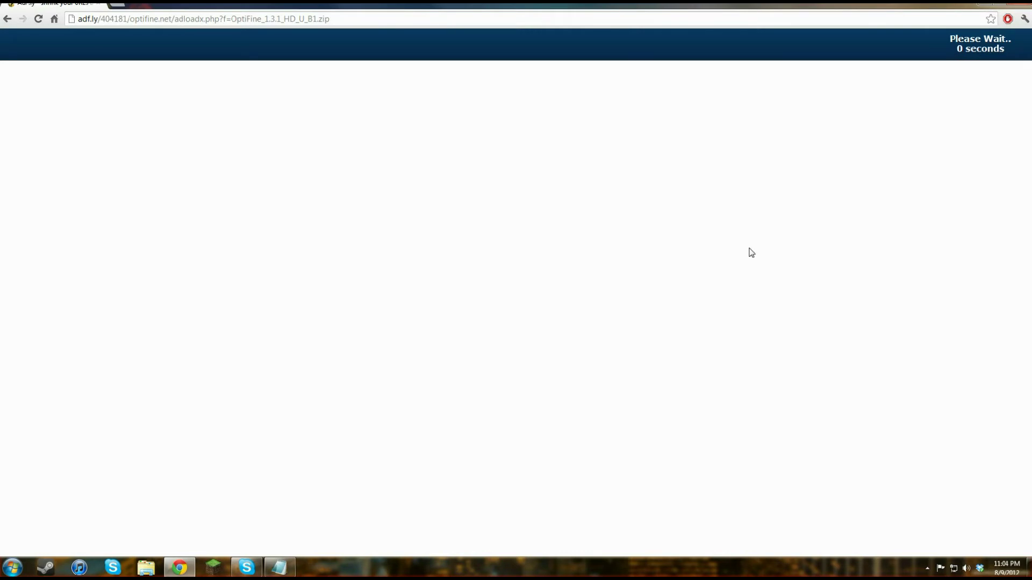
pyautogui.click(975, 48)
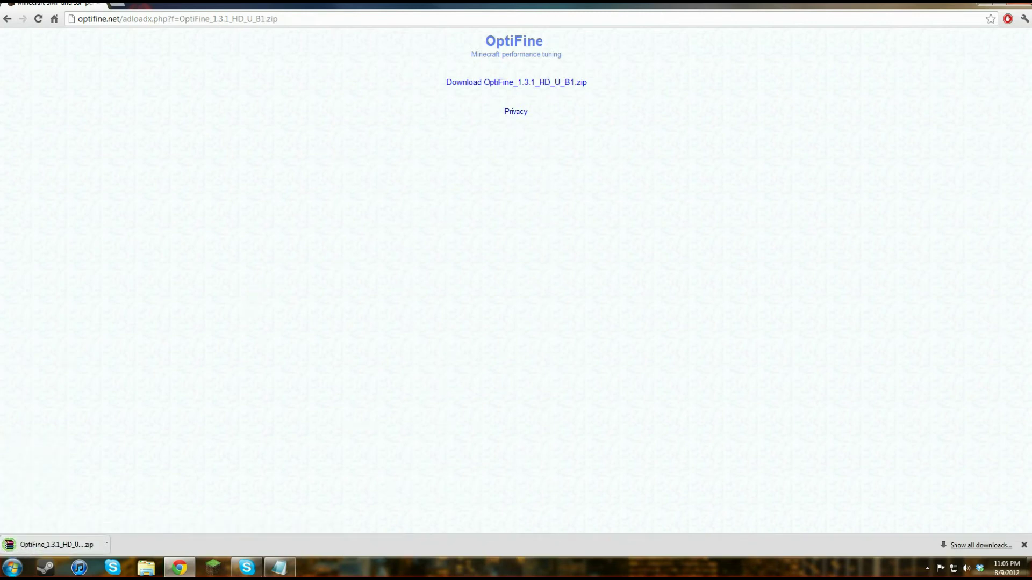
# Drag the OptiFine zip onto the desktop, close Chrome, and start the Minecraft Launcher
pyautogui.click(990, 8)
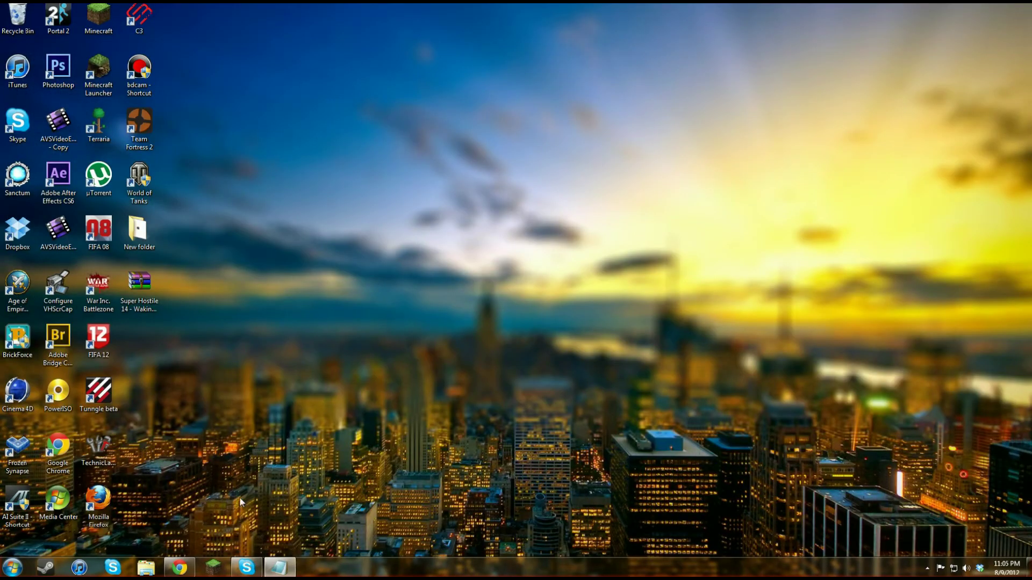
pyautogui.click(182, 568)
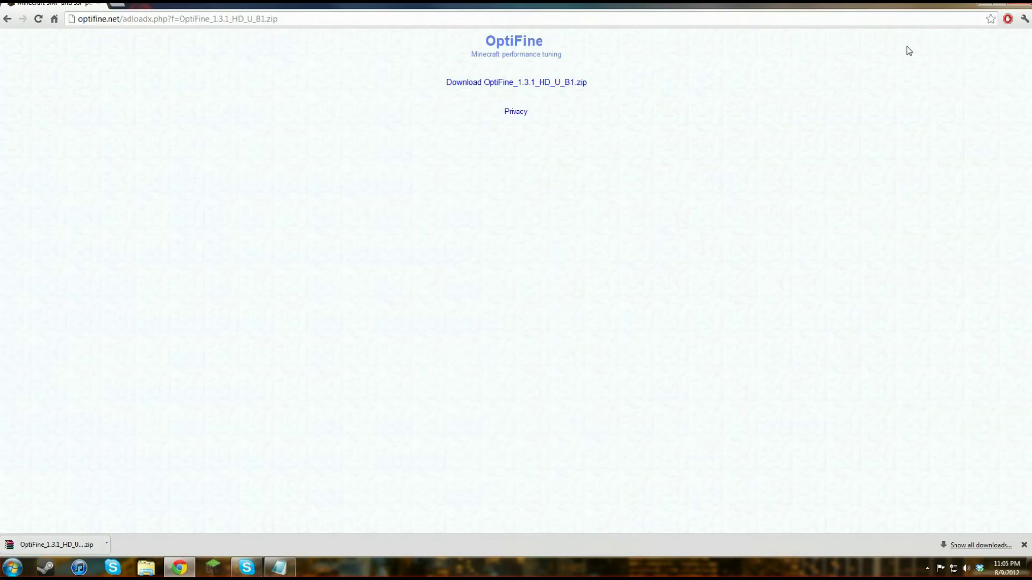
pyautogui.click(998, 6)
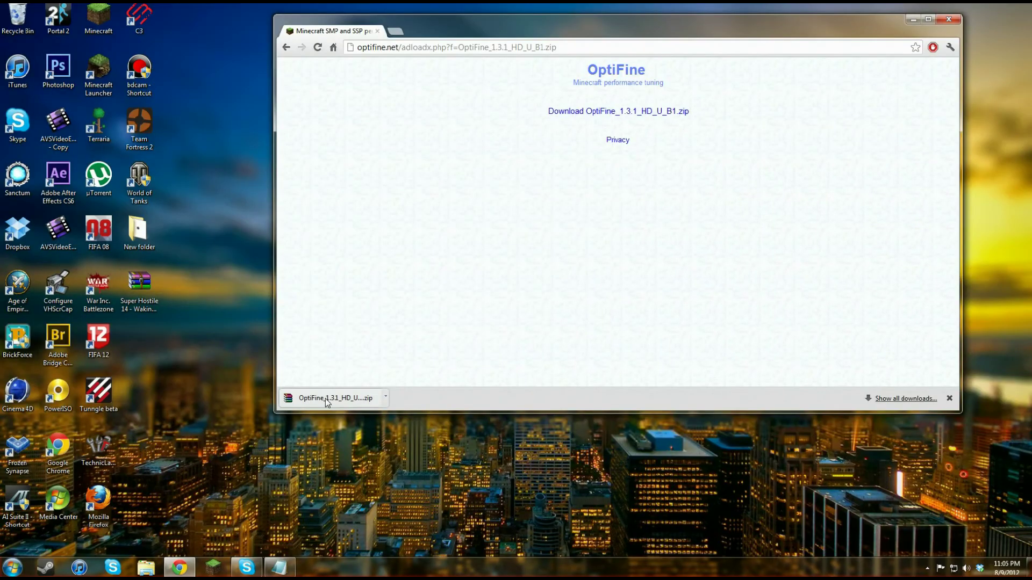
pyautogui.moveTo(328, 400); pyautogui.dragTo(147, 345)
pyautogui.click(948, 19)
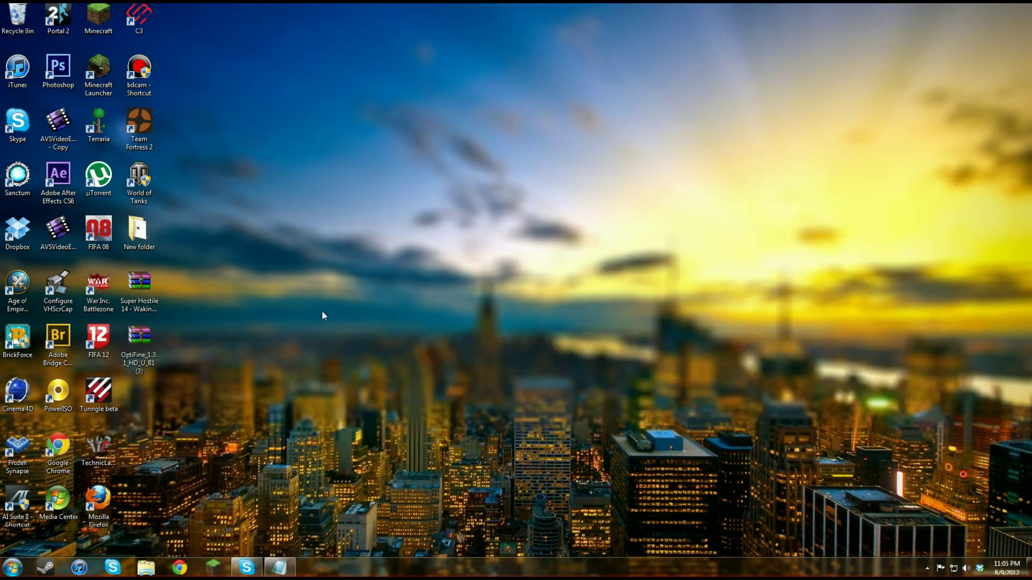
pyautogui.click(214, 568)
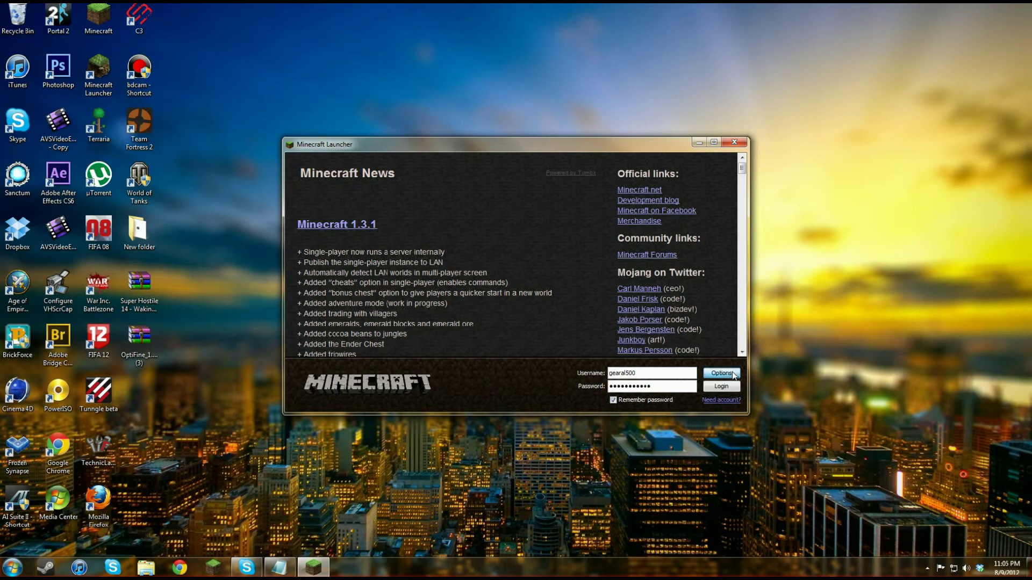
# Turn on Force update in the launcher options, then log in to launch Minecraft
pyautogui.click(736, 374)
pyautogui.click(547, 272)
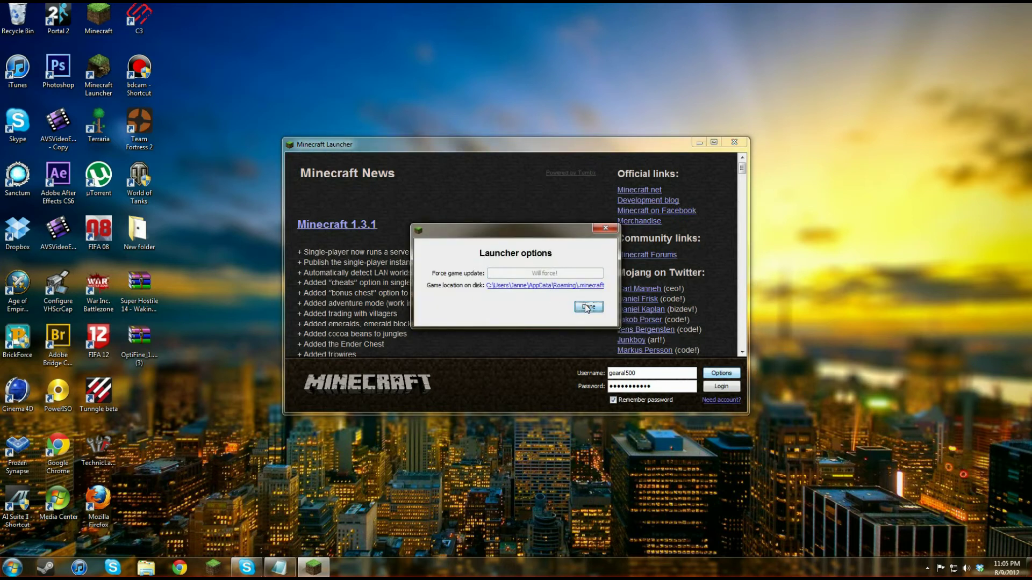
pyautogui.click(589, 305)
pyautogui.click(710, 387)
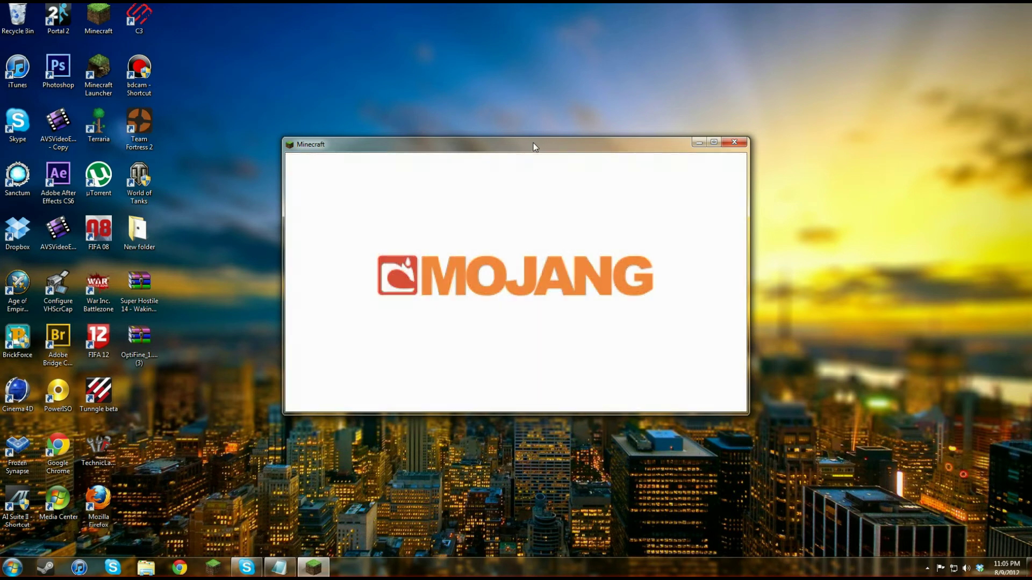
# Switch the texture pack to faithful32pack.zip
pyautogui.moveTo(535, 146); pyautogui.dragTo(505, 125)
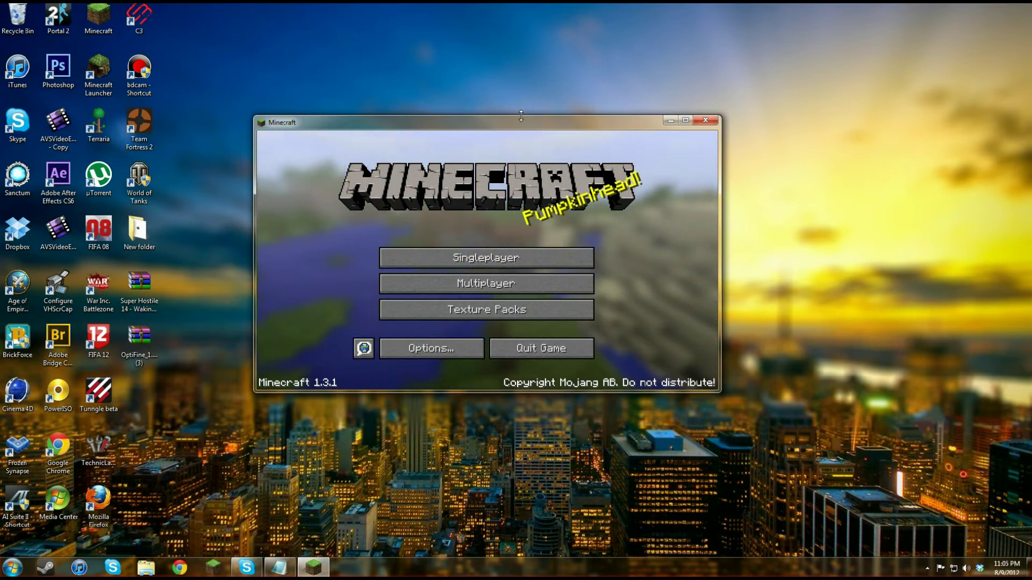
pyautogui.click(464, 309)
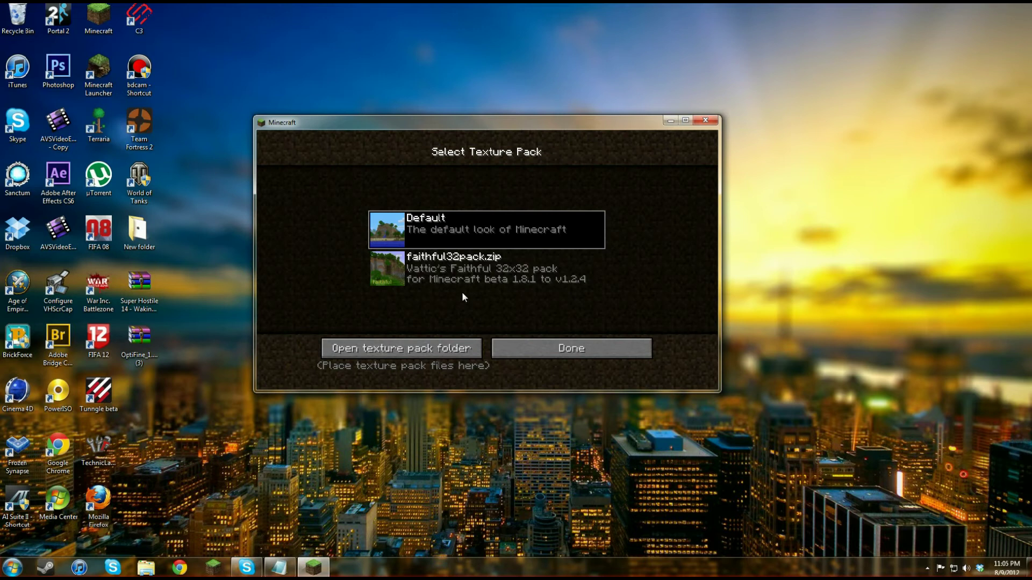
pyautogui.click(443, 264)
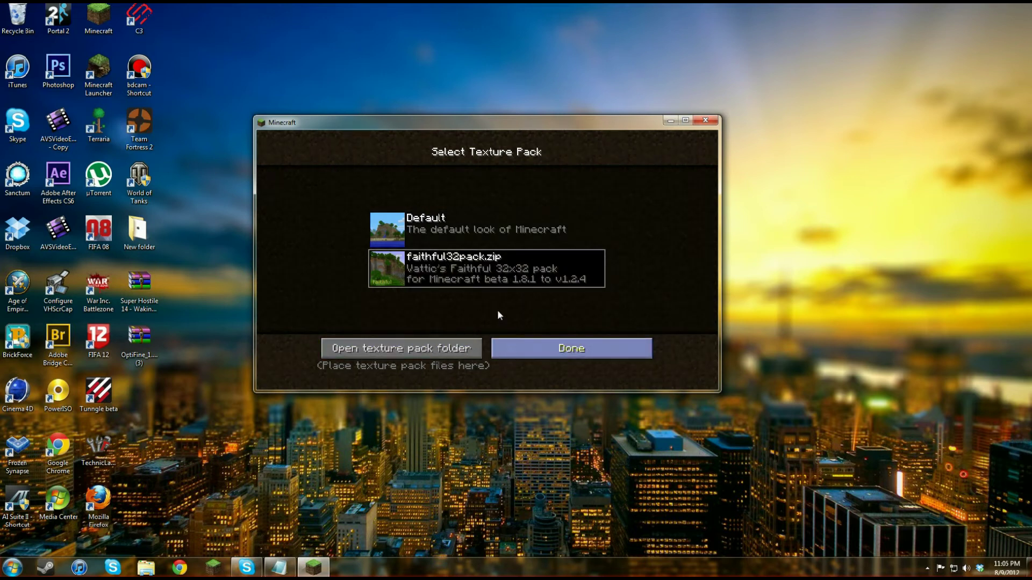
pyautogui.click(500, 348)
# Look through the Singleplayer world list, cancel back, and close the Minecraft window
pyautogui.click(491, 256)
pyautogui.scroll(-5, 633, 199)
pyautogui.scroll(5, 611, 282)
pyautogui.click(557, 365)
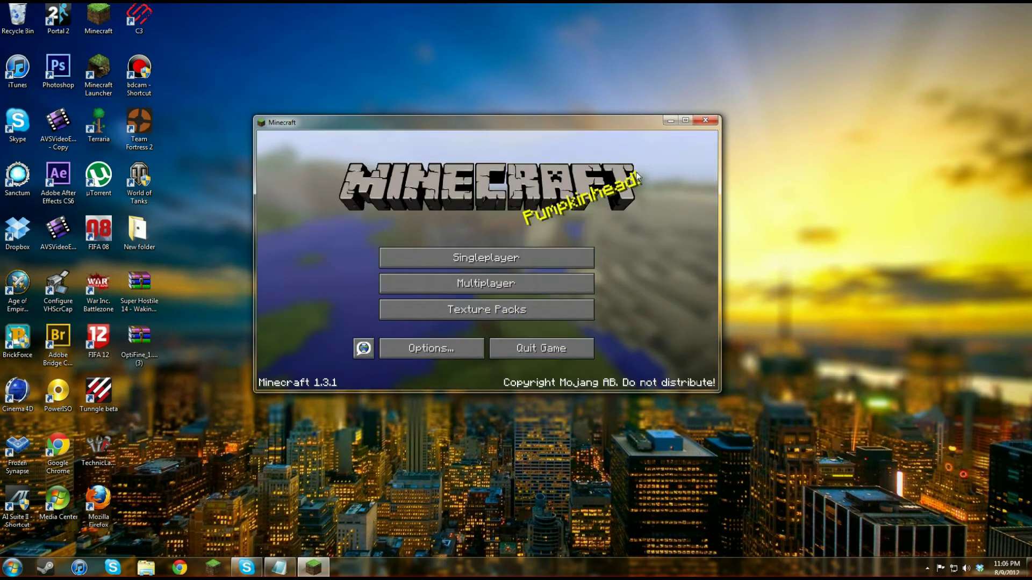
pyautogui.click(706, 121)
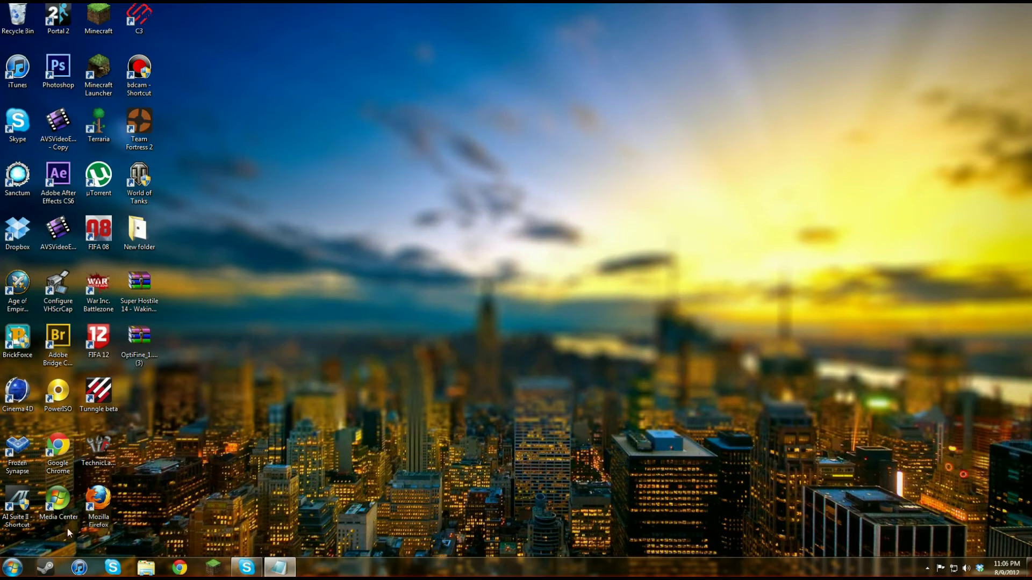
# Enter %appdata% in the Run prompt to open the AppData Roaming folder
pyautogui.click(12, 568)
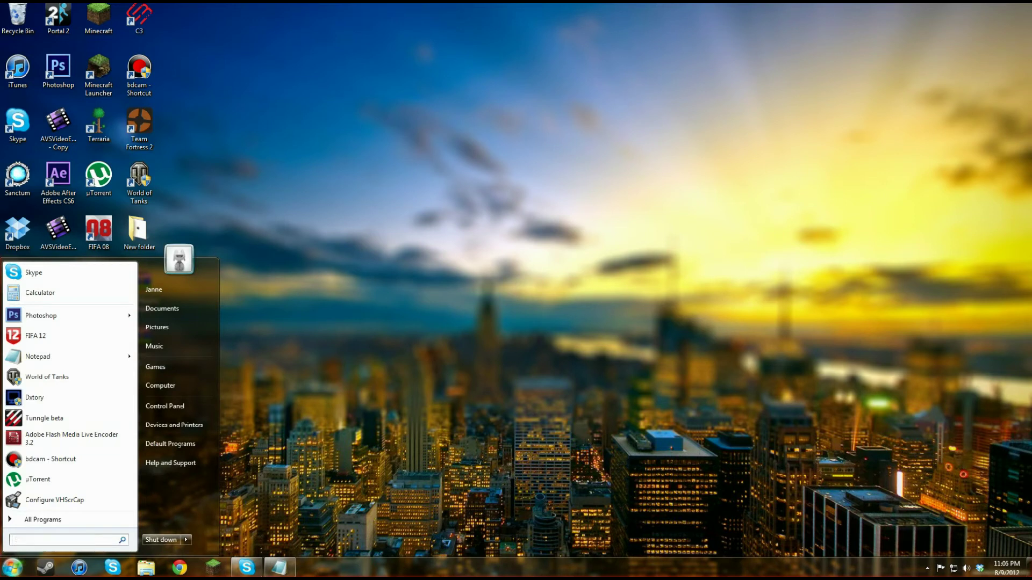
pyautogui.write('run')
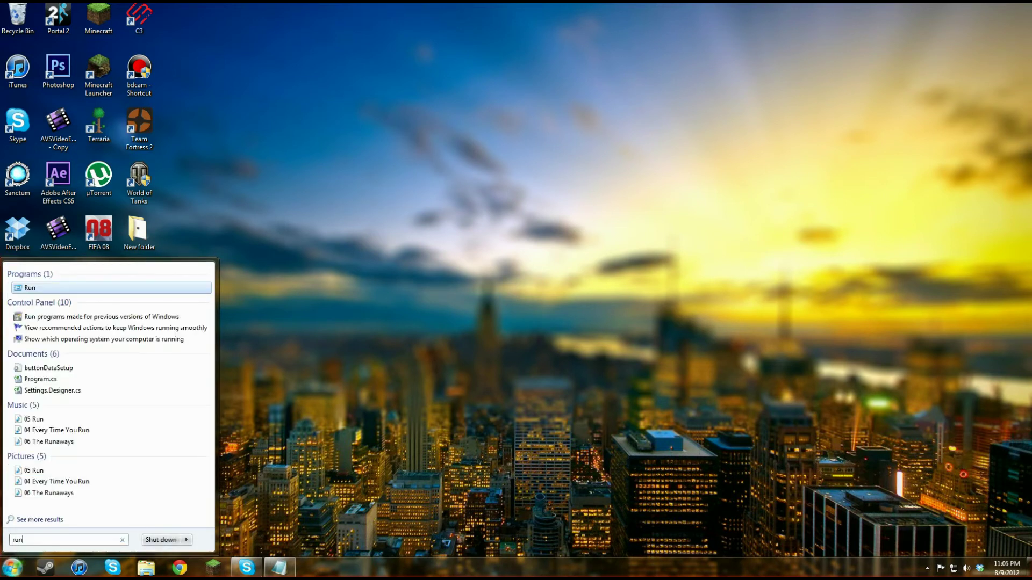
pyautogui.click(47, 290)
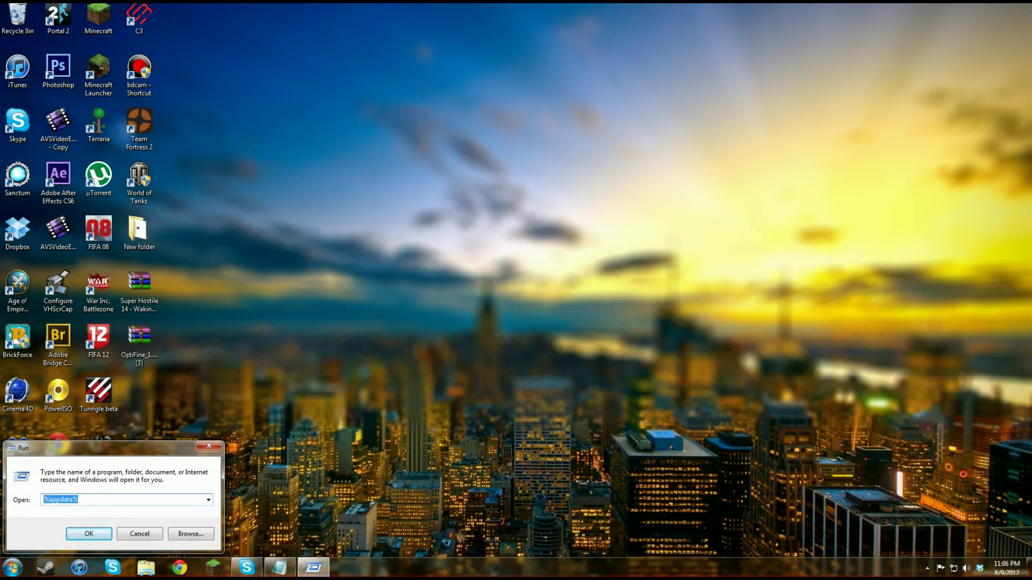
pyautogui.write('%ap')
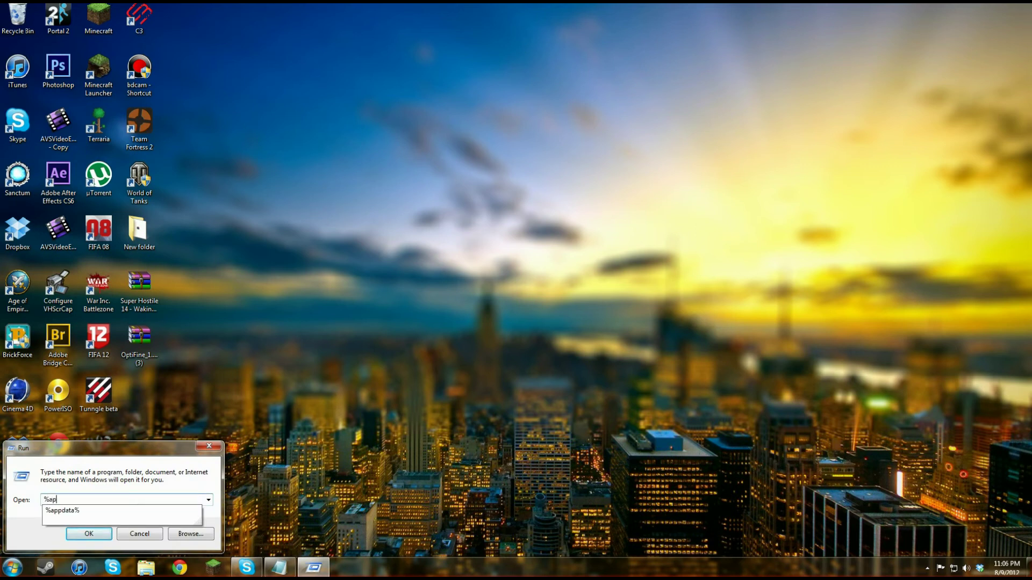
pyautogui.write('pdata%')
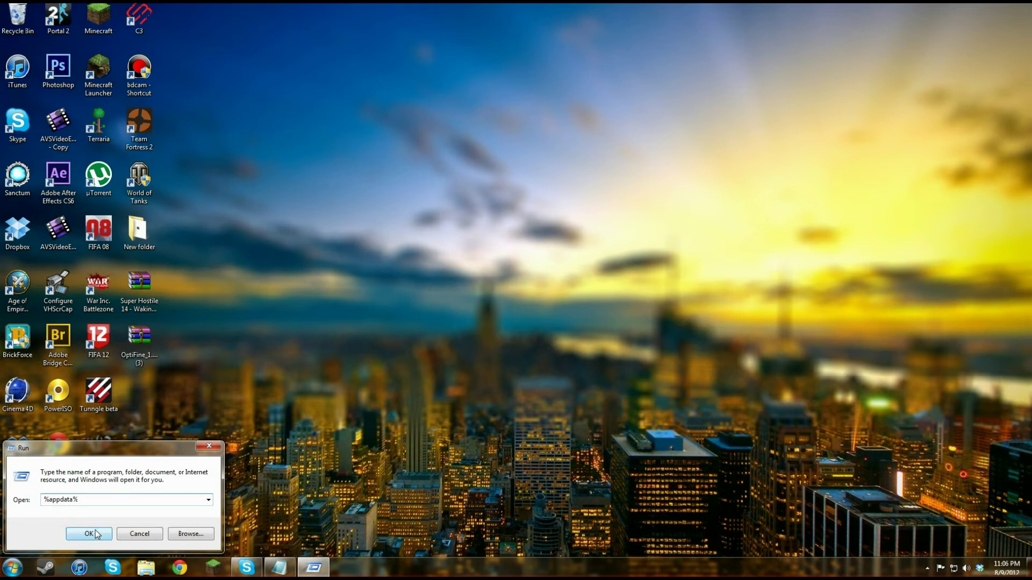
pyautogui.click(210, 449)
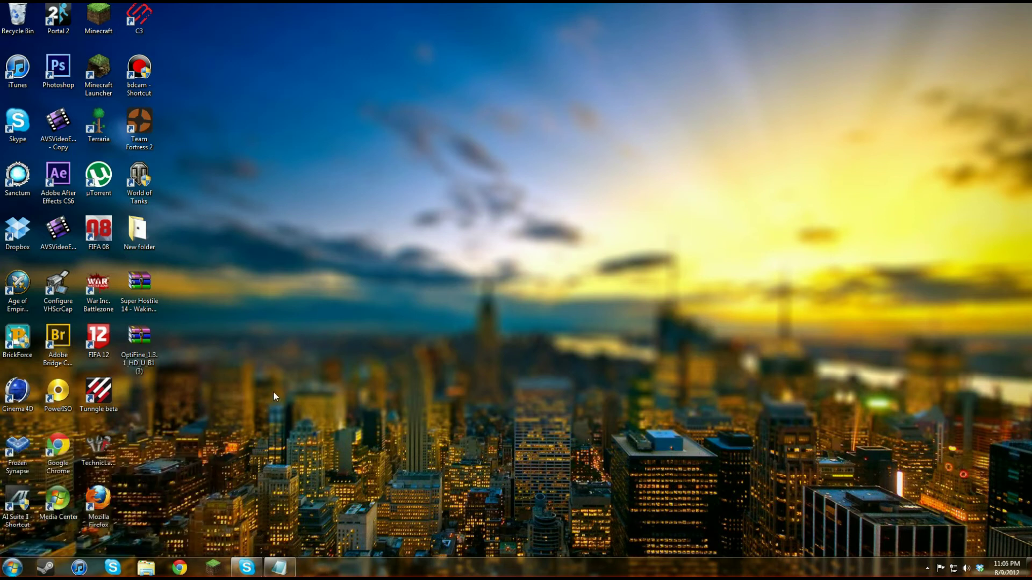
pyautogui.press('super+r')
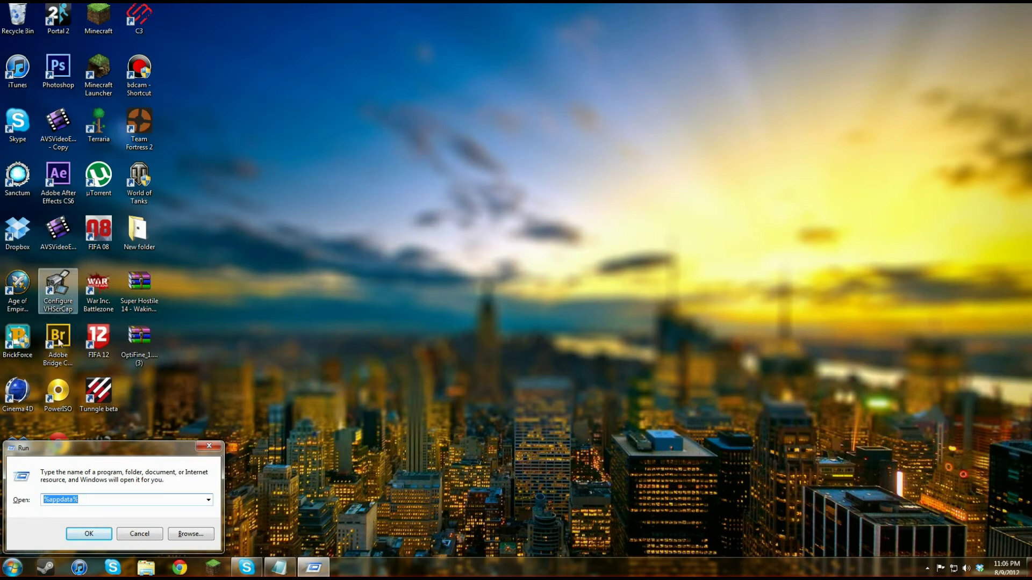
pyautogui.click(92, 500)
pyautogui.click(86, 536)
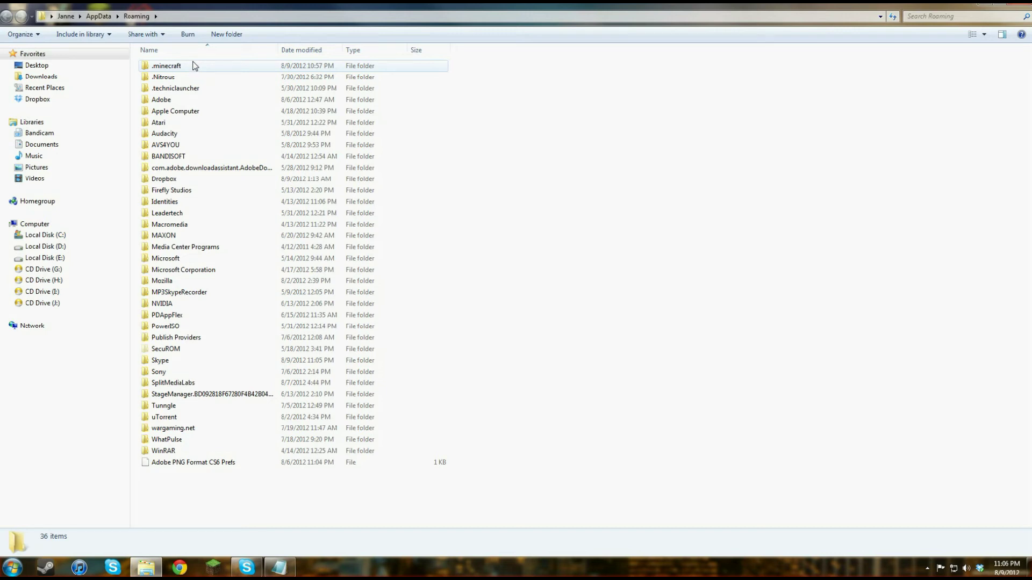
# Open minecraft.jar from .minecraft\bin in WinRAR, showing its 16 folders
pyautogui.doubleClick(194, 65)
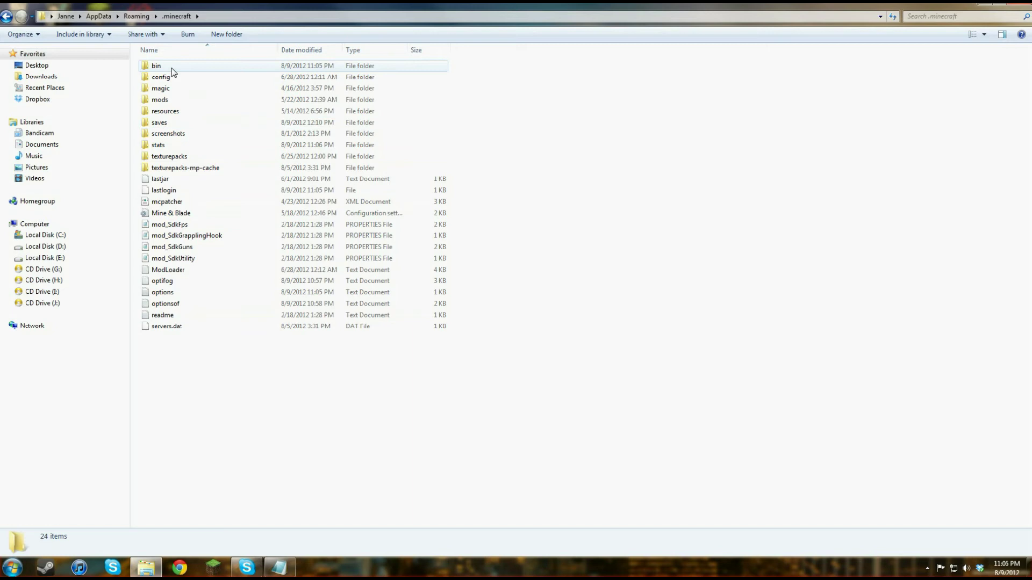
pyautogui.doubleClick(179, 66)
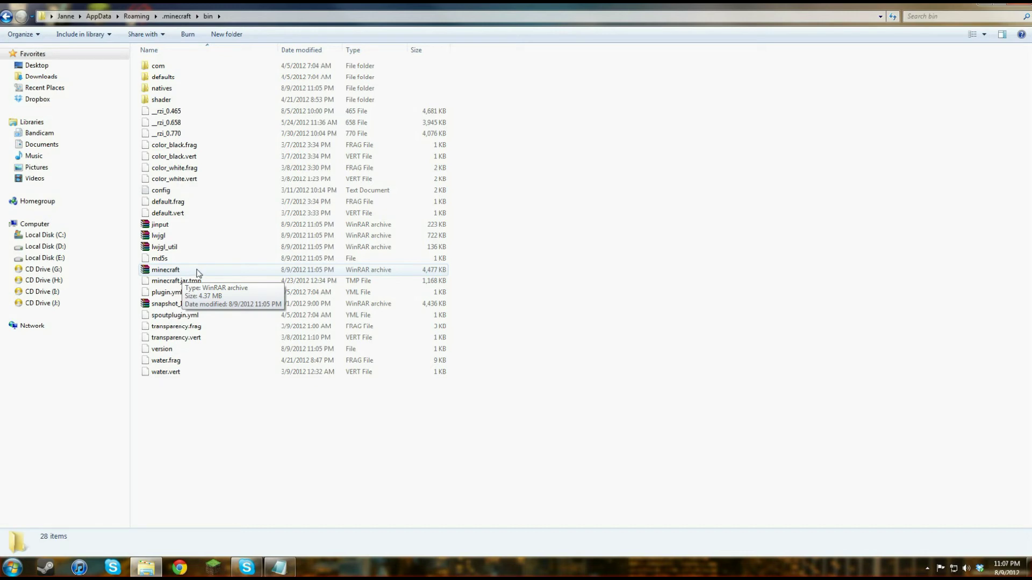
pyautogui.doubleClick(196, 272)
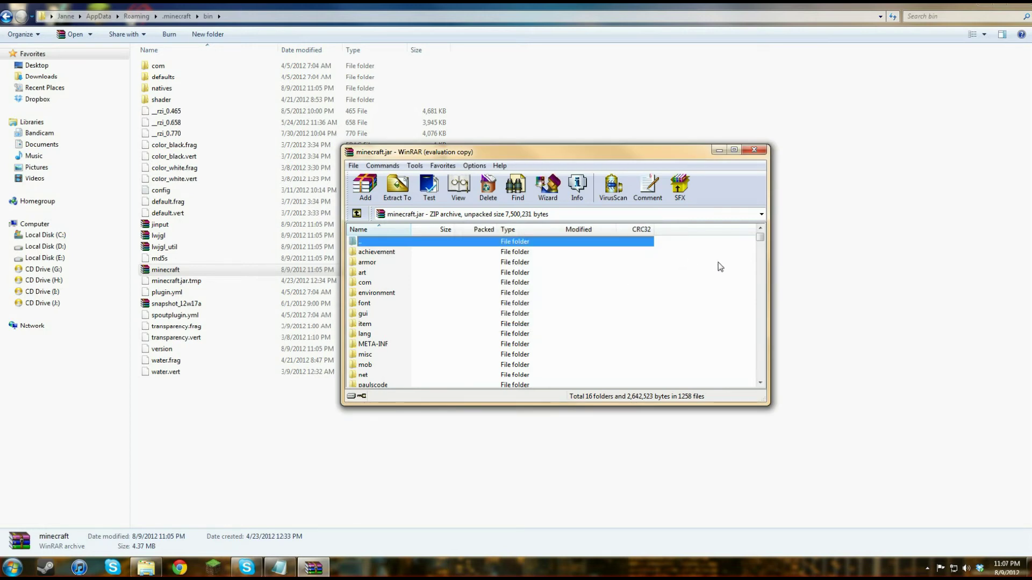
# Open the OptiFine 1.3.1 zip from the desktop alongside the minecraft.jar window
pyautogui.scroll(-2, 763, 240)
pyautogui.click(966, 11)
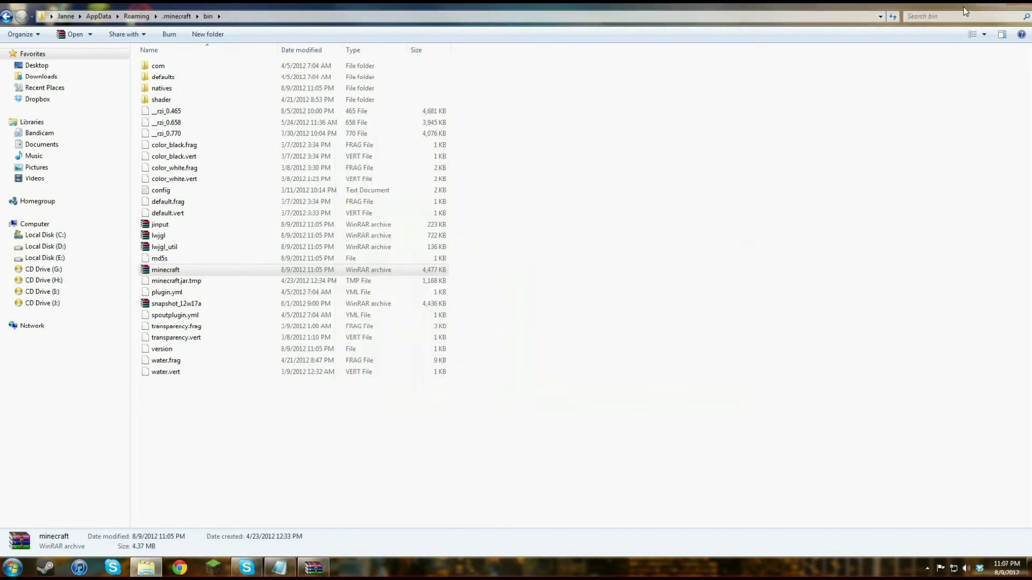
pyautogui.click(997, 7)
pyautogui.click(992, 21)
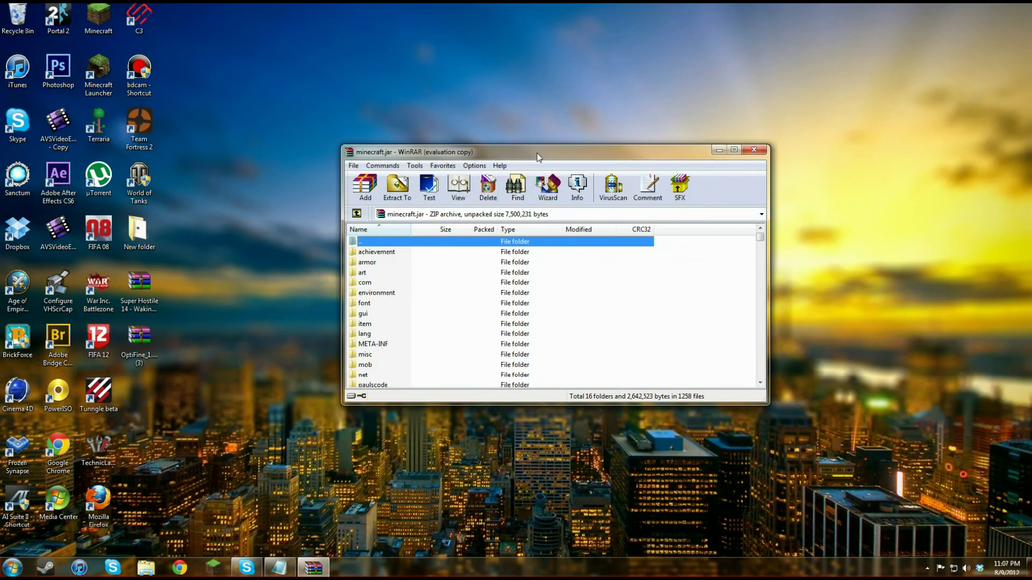
pyautogui.moveTo(539, 157); pyautogui.dragTo(623, 103)
pyautogui.doubleClick(139, 341)
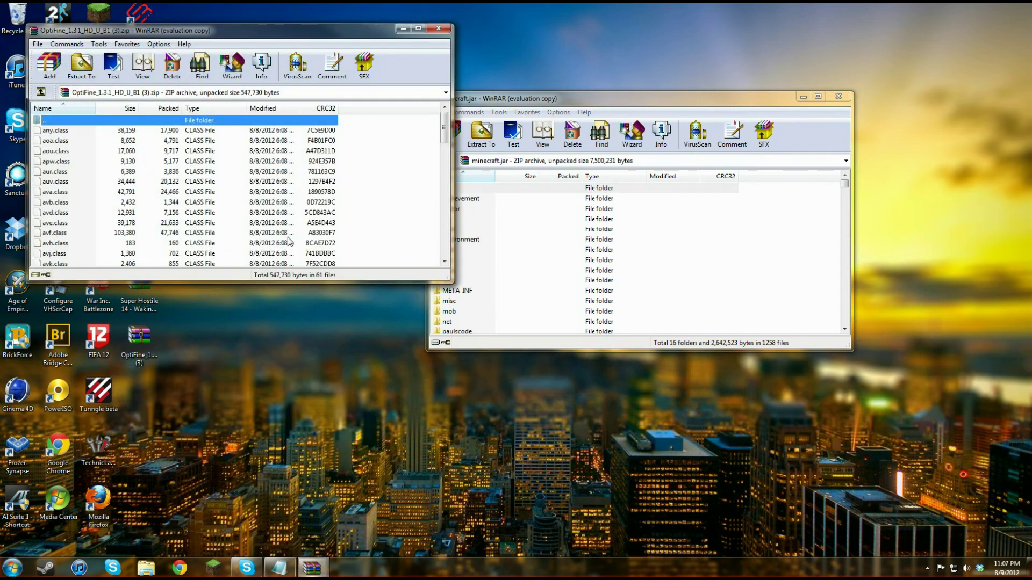
pyautogui.moveTo(362, 32); pyautogui.dragTo(383, 140)
pyautogui.click(330, 269)
# Select all the OptiFine files and drag them into the minecraft.jar window
pyautogui.moveTo(572, 96); pyautogui.dragTo(656, 153)
pyautogui.click(58, 151)
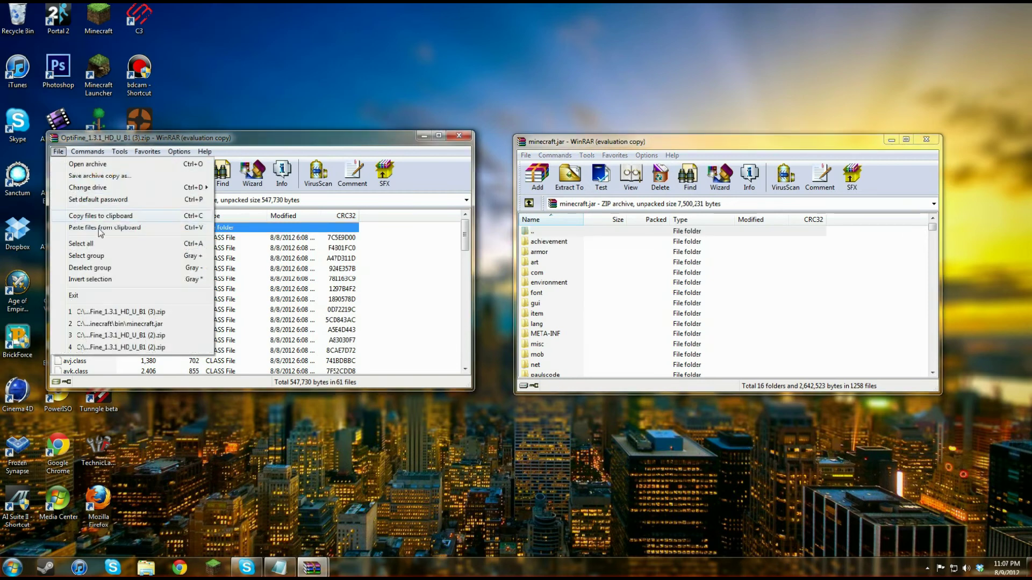
pyautogui.click(95, 244)
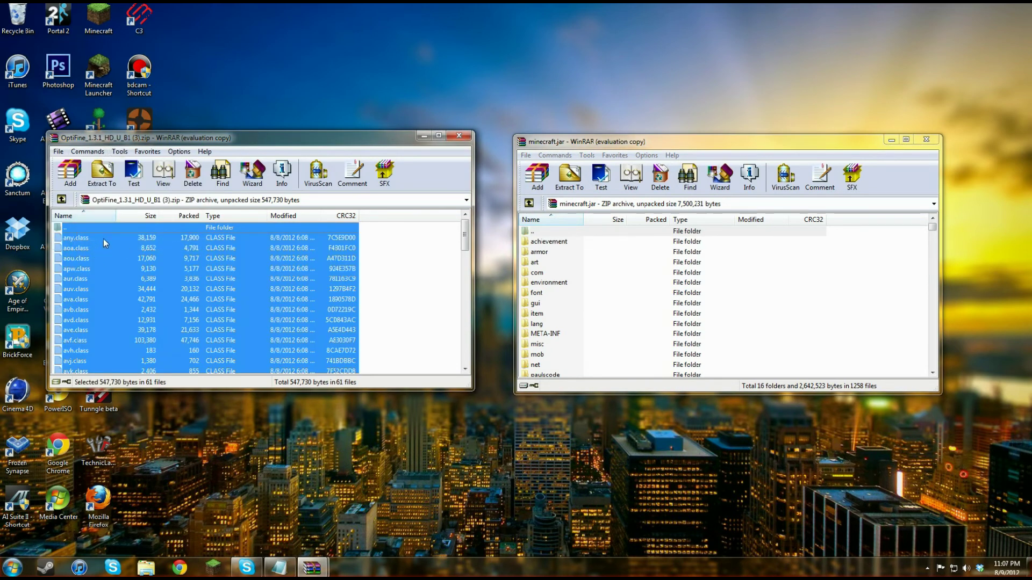
pyautogui.moveTo(84, 240); pyautogui.dragTo(876, 293)
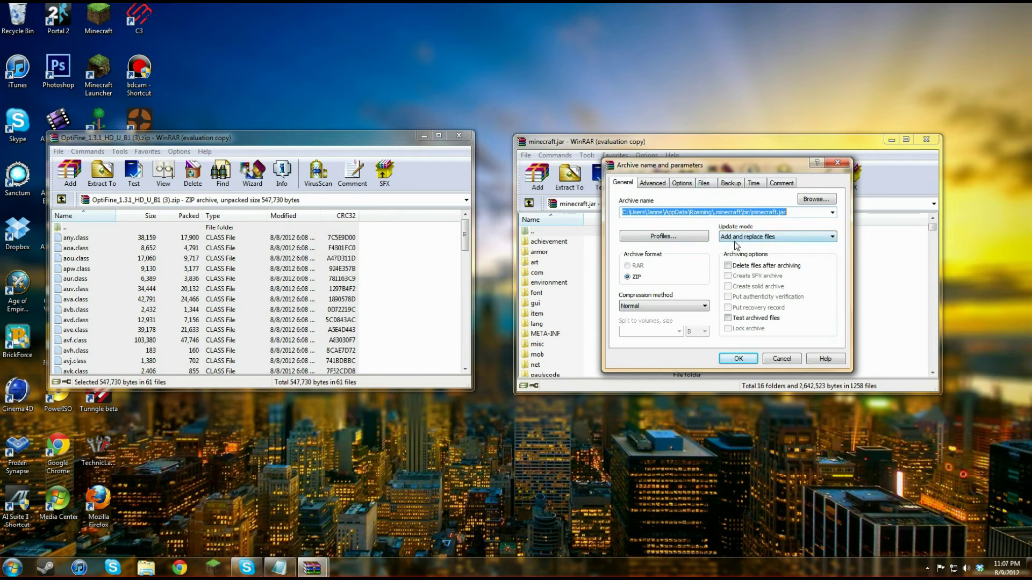
# Confirm adding the OptiFine files to minecraft.jar and close the OptiFine archive
pyautogui.click(737, 358)
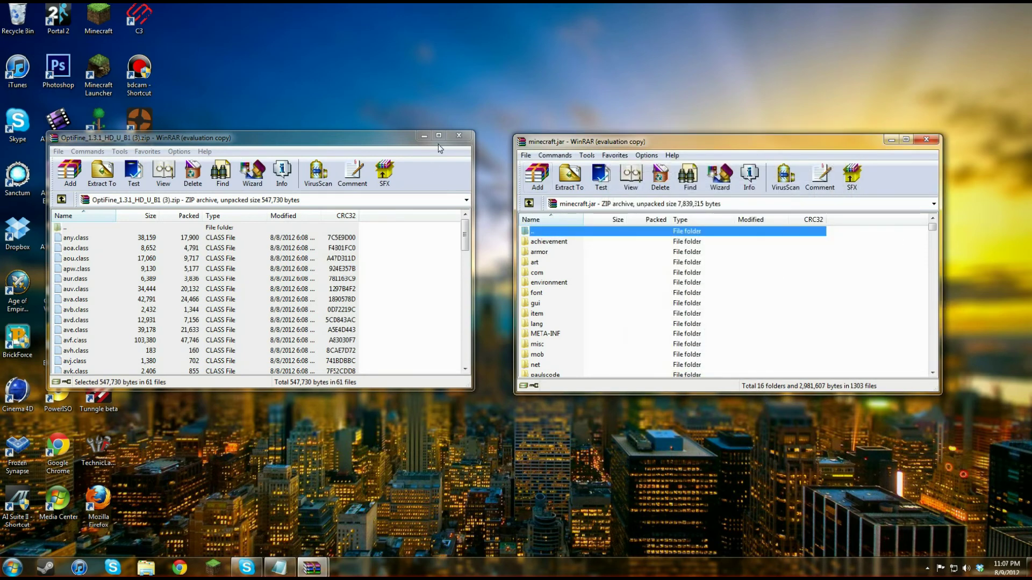
pyautogui.click(459, 136)
pyautogui.moveTo(932, 227); pyautogui.dragTo(932, 230)
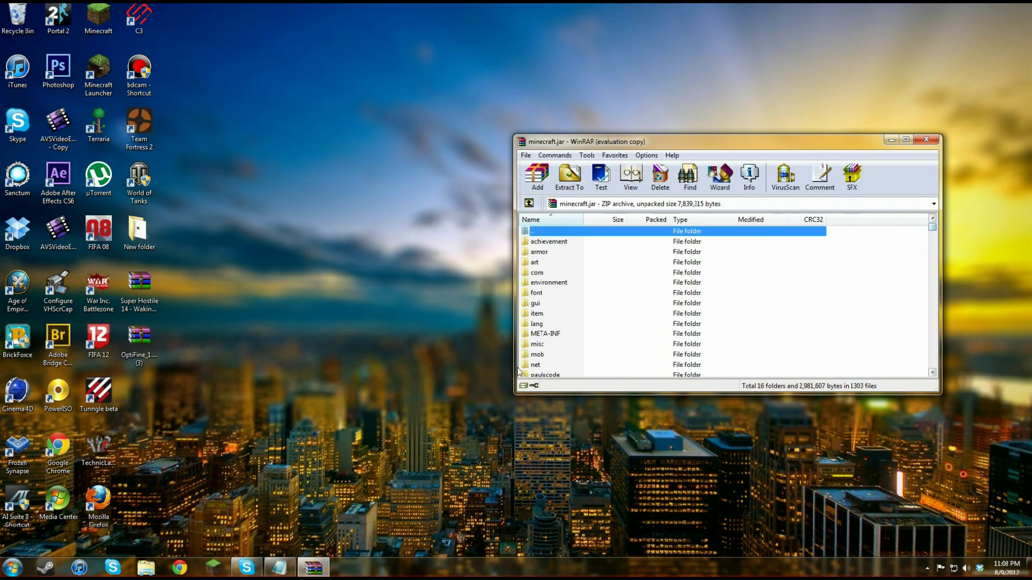
# Delete the META-INF folder from minecraft.jar, leaving 15 folders, and close WinRAR
pyautogui.click(584, 334)
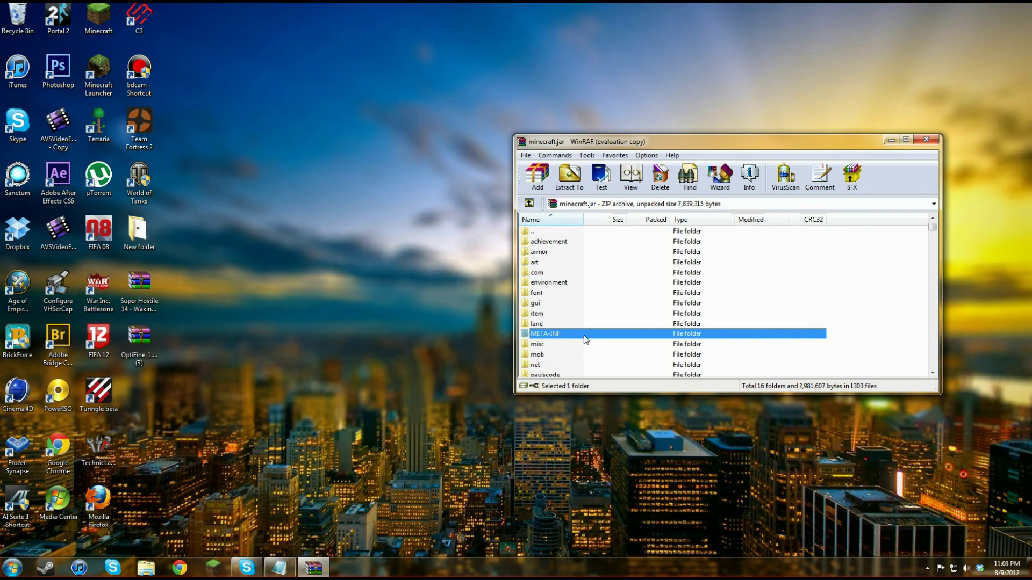
pyautogui.press('Delete')
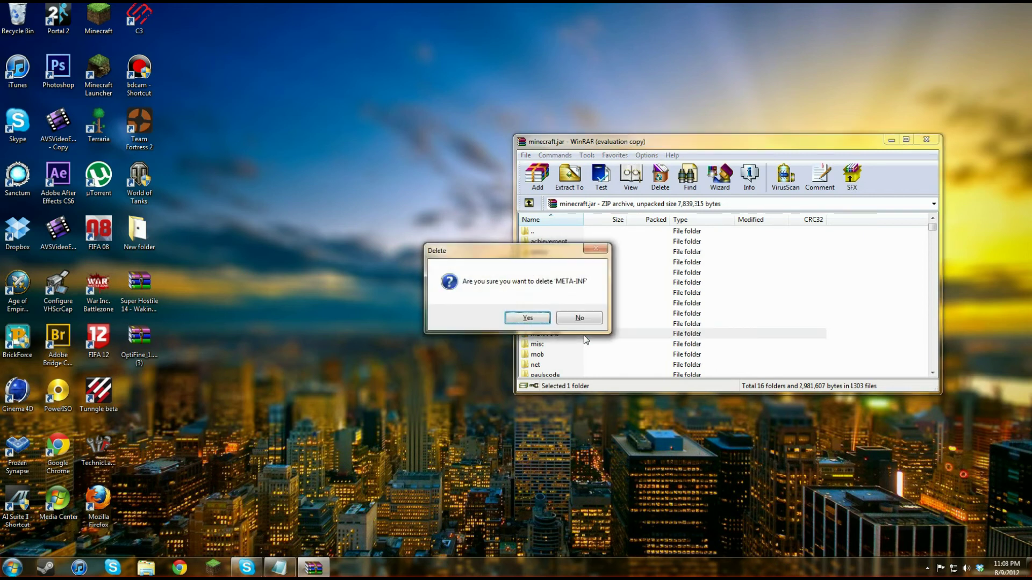
pyautogui.click(526, 318)
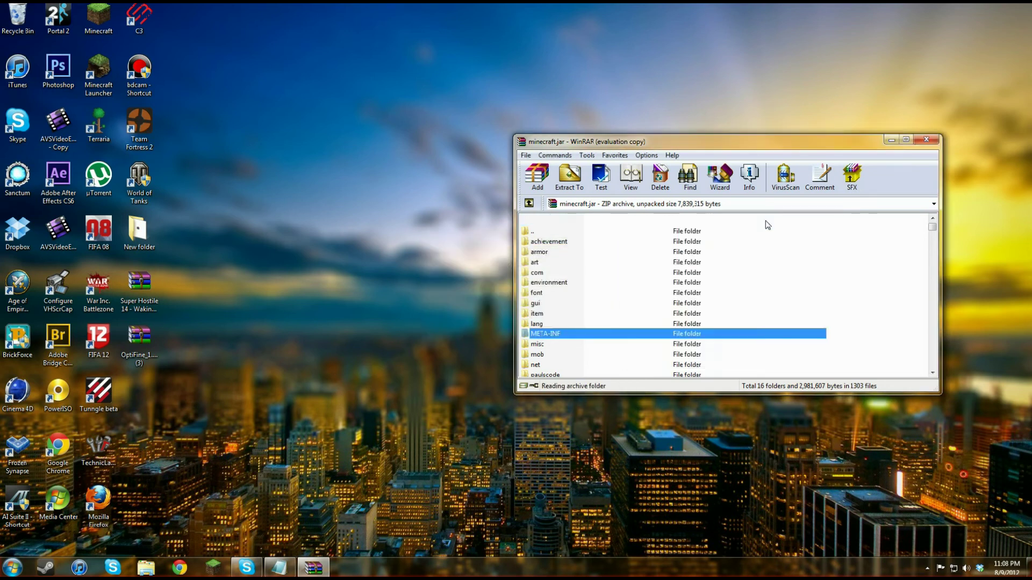
pyautogui.moveTo(783, 146); pyautogui.dragTo(711, 158)
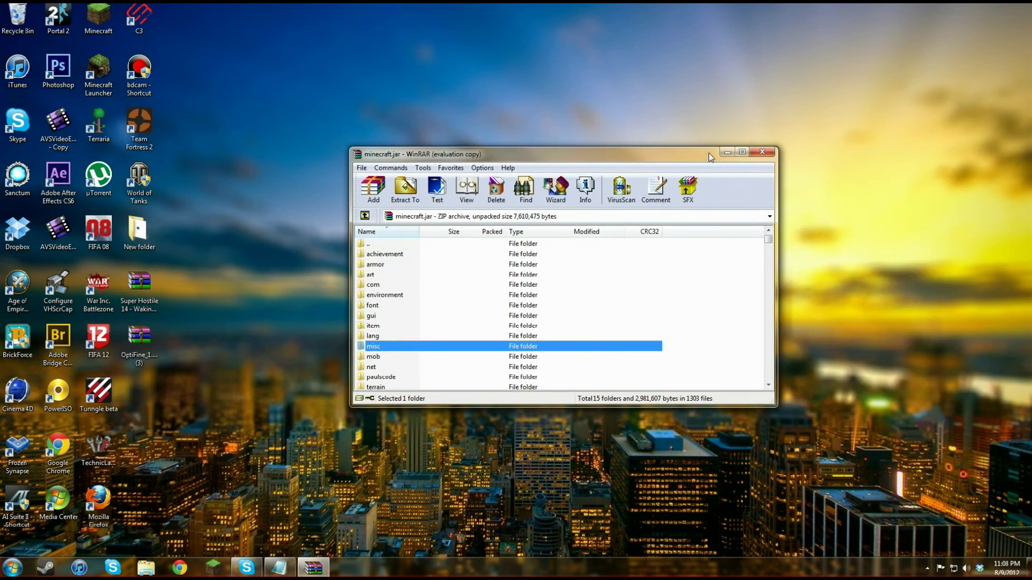
pyautogui.click(763, 153)
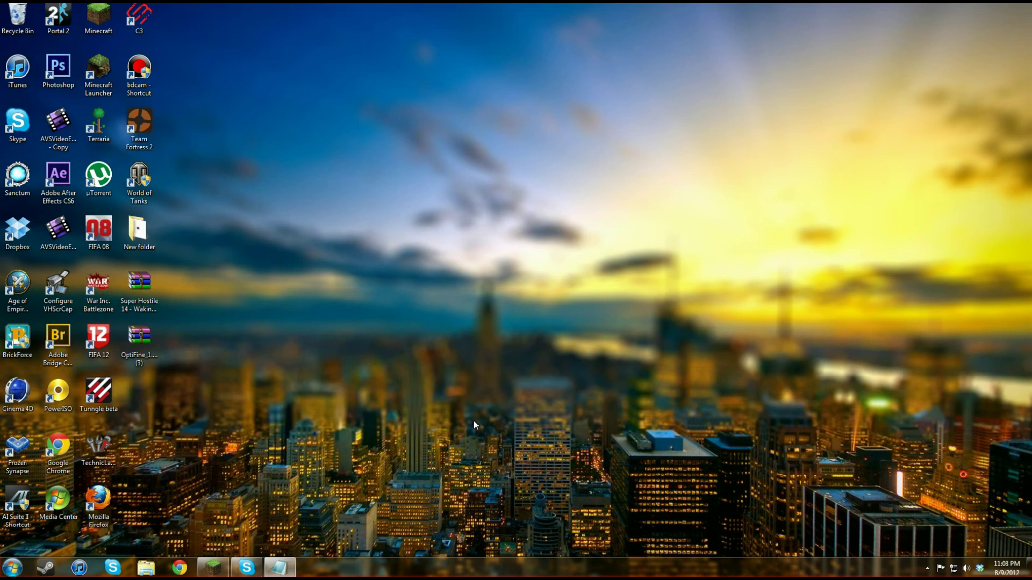
# Log in from the launcher and glance at the texture pack choices before returning
pyautogui.click(721, 388)
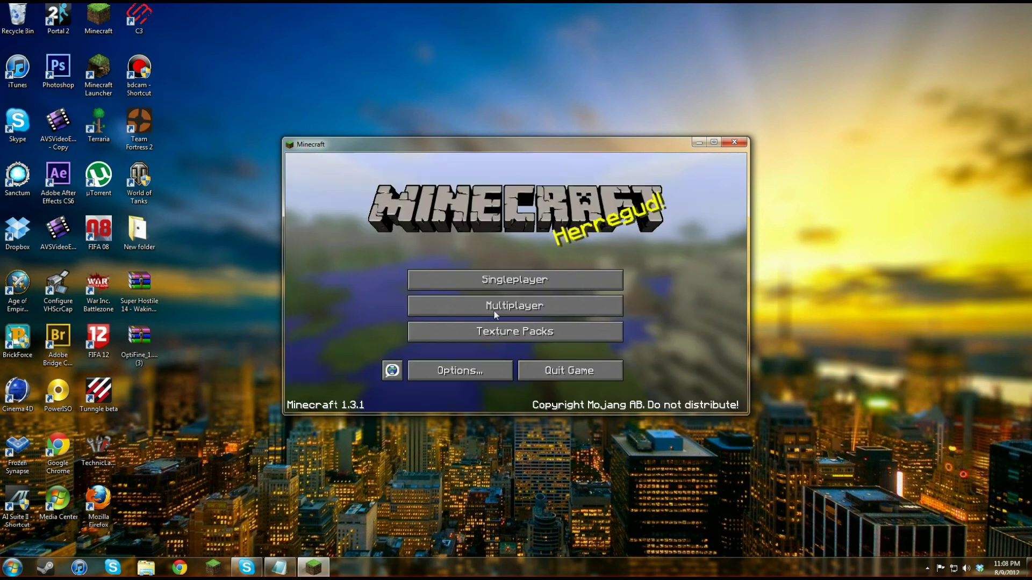
pyautogui.click(503, 331)
pyautogui.click(556, 373)
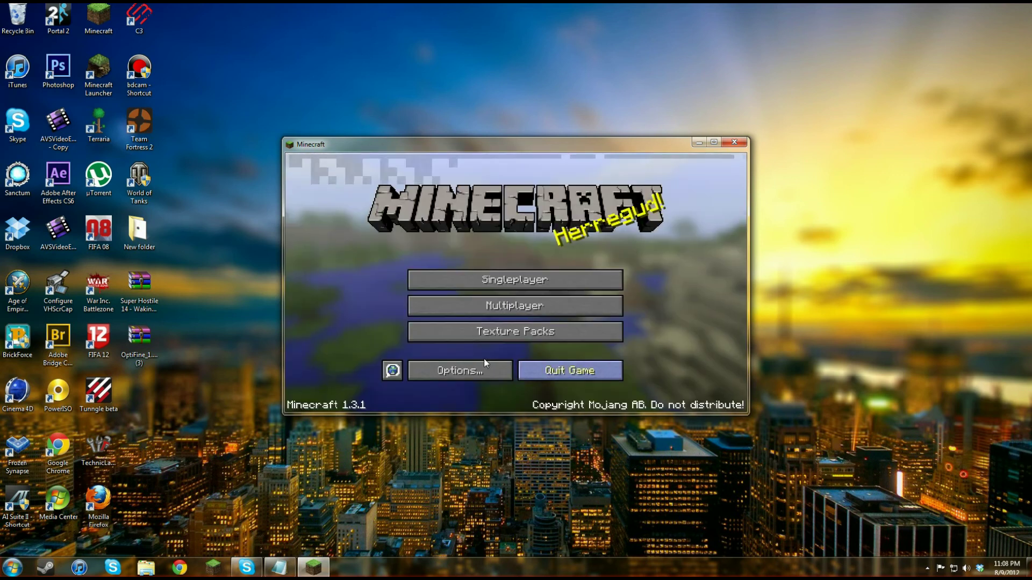
# Open Options > Video Settings and view OptiFine's Other settings page
pyautogui.click(478, 370)
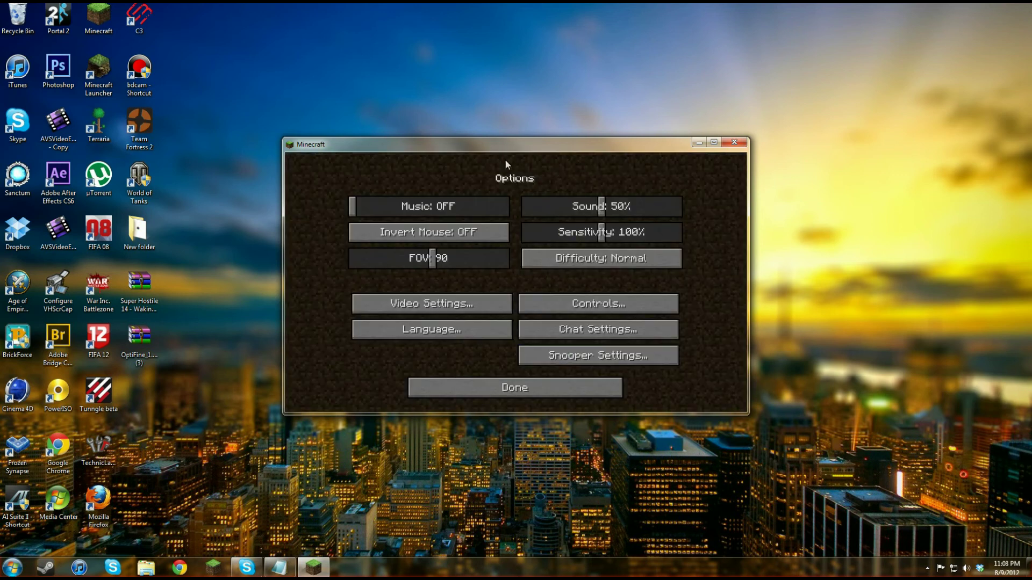
pyautogui.moveTo(513, 146); pyautogui.dragTo(488, 124)
pyautogui.click(463, 282)
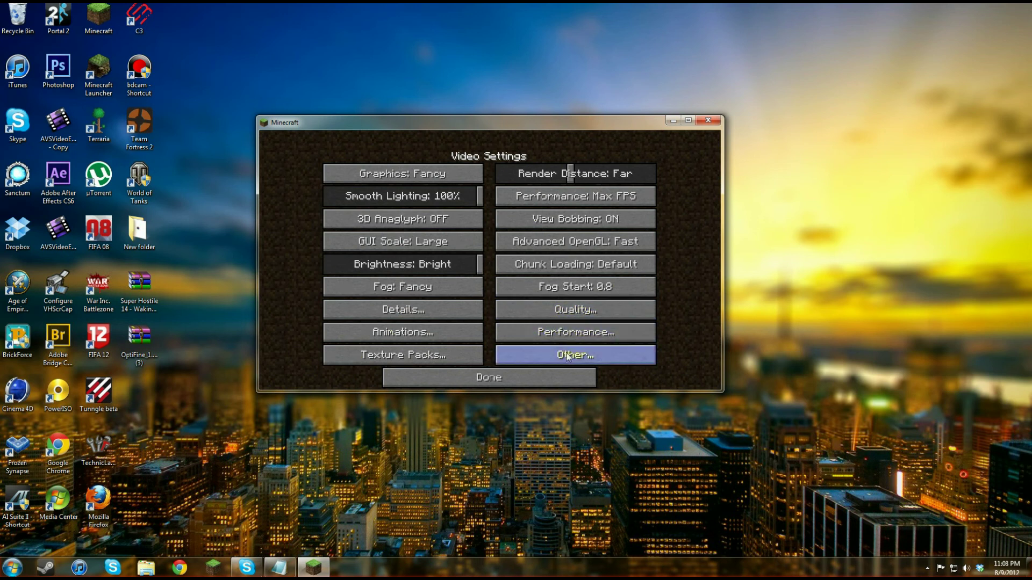
pyautogui.click(593, 356)
pyautogui.click(515, 376)
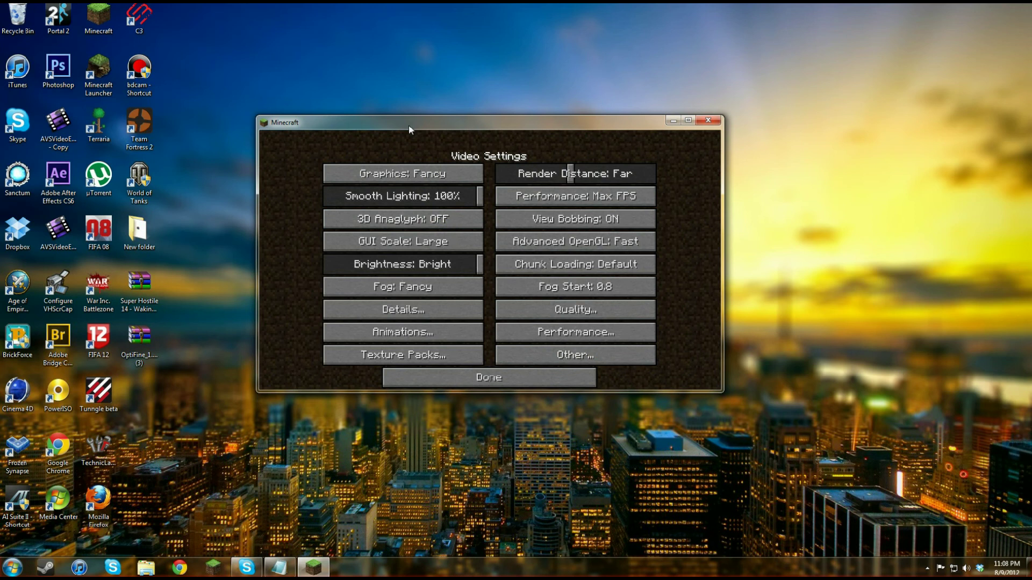
pyautogui.moveTo(488, 125); pyautogui.dragTo(513, 37)
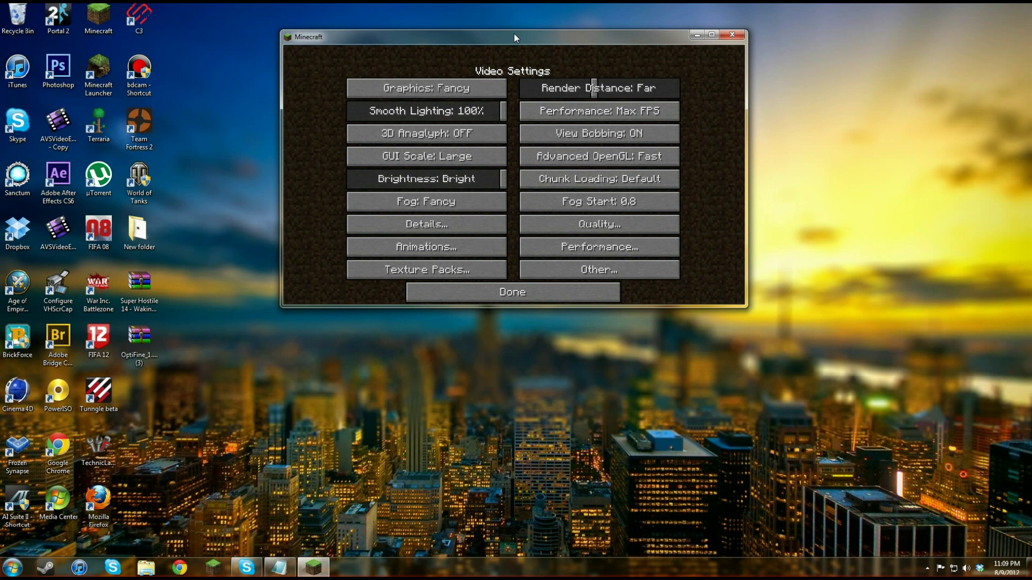
# Check the Performance page, keep Render Distance at Far, and exit to the main menu
pyautogui.click(601, 246)
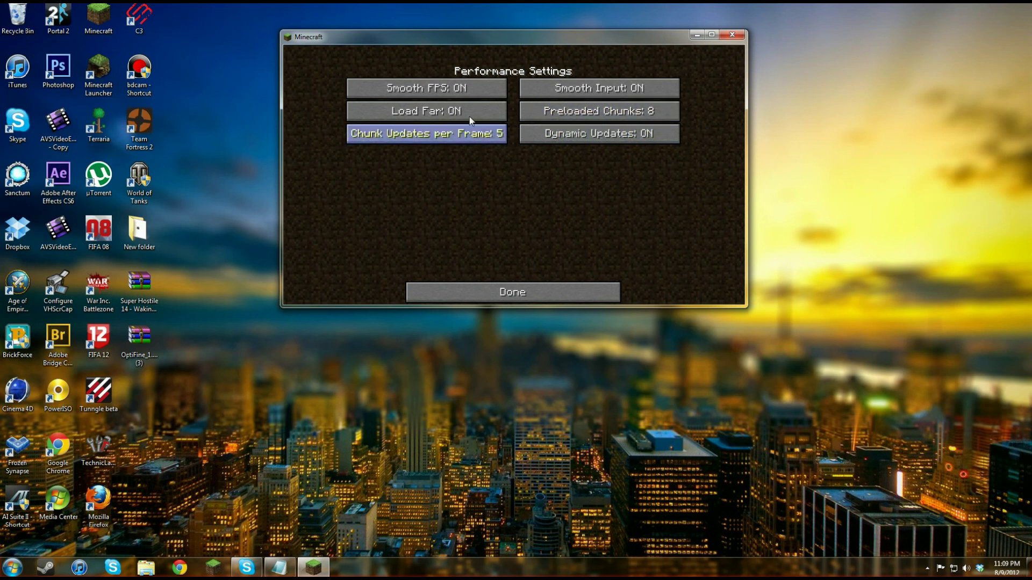
pyautogui.click(550, 291)
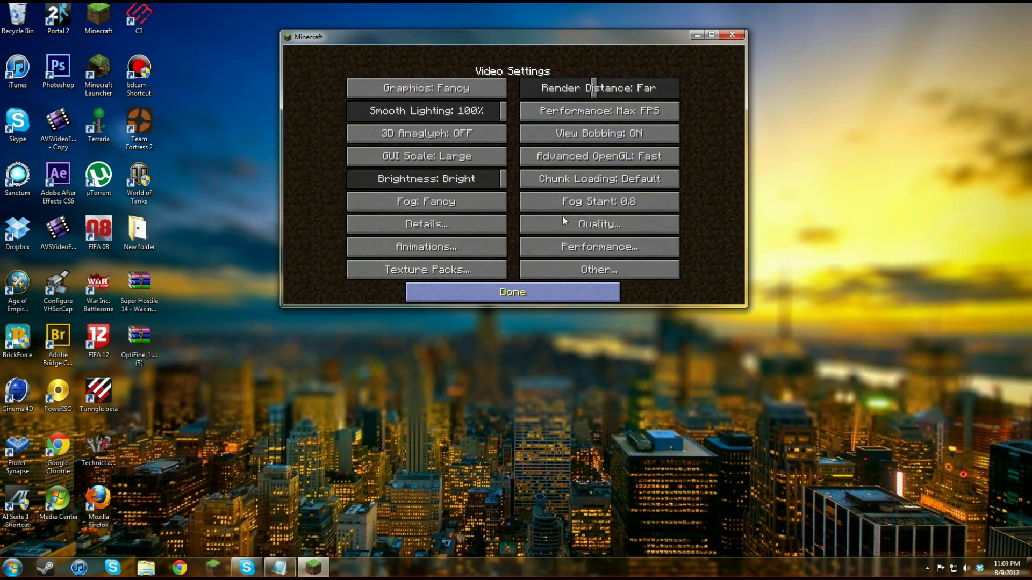
pyautogui.moveTo(595, 86); pyautogui.dragTo(721, 192)
pyautogui.moveTo(676, 85); pyautogui.dragTo(597, 87)
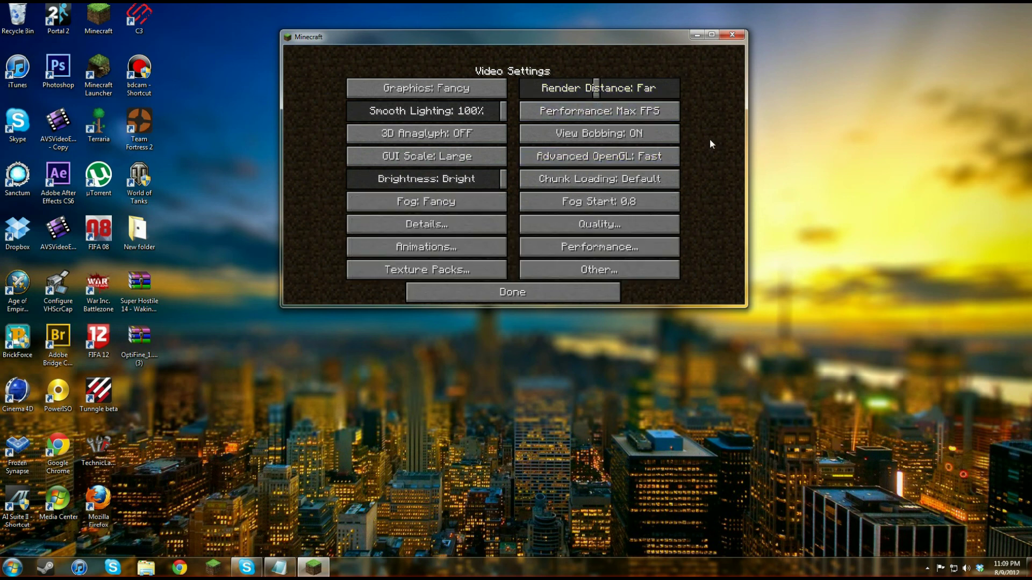
pyautogui.click(538, 293)
pyautogui.click(537, 285)
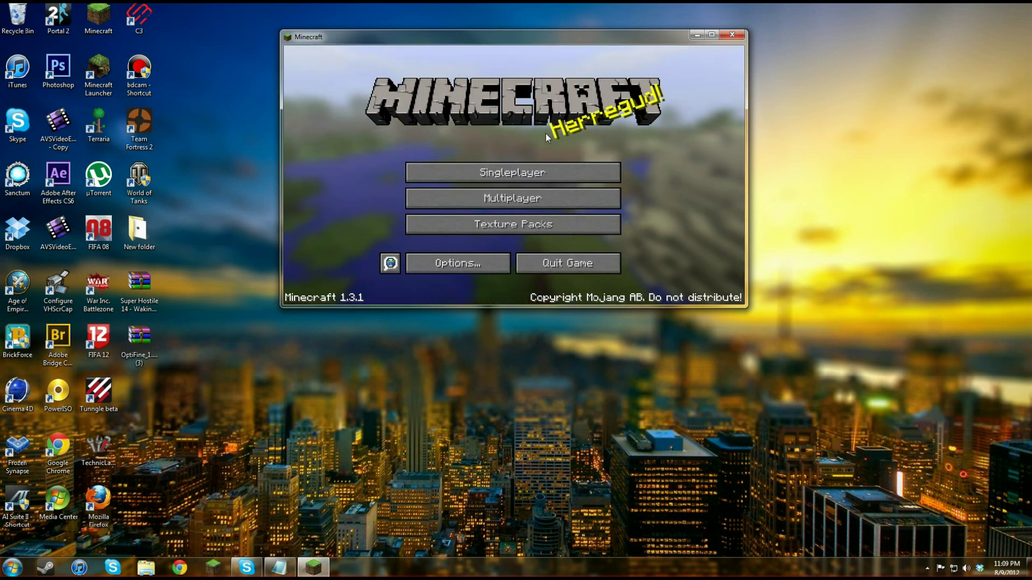